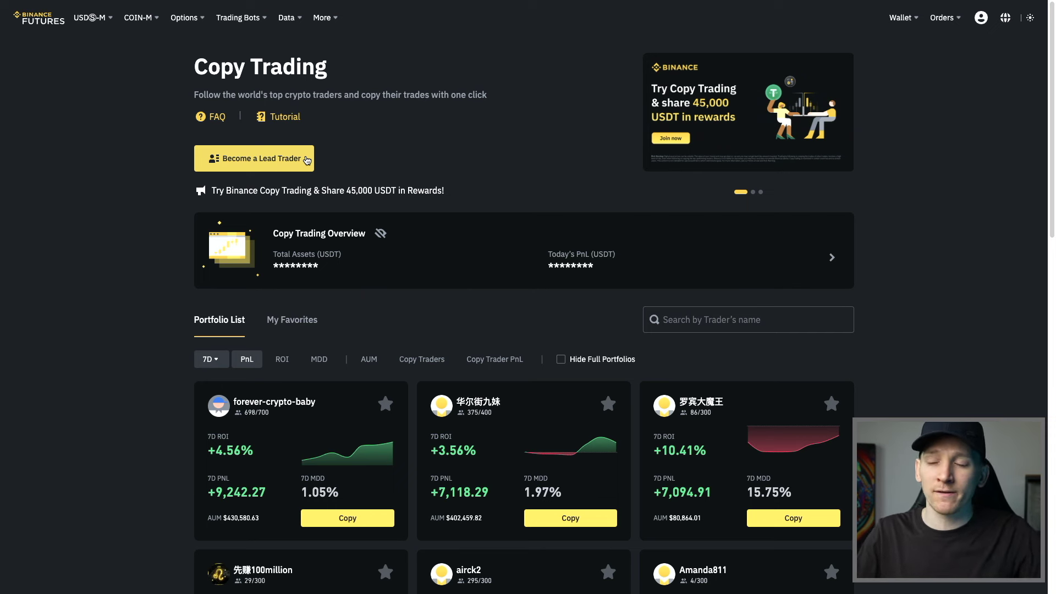
- Go to the Futures home page and open the Copy Trading page from there
scroll(374, 305, "down", 1)
scroll(366, 288, "down", 1)
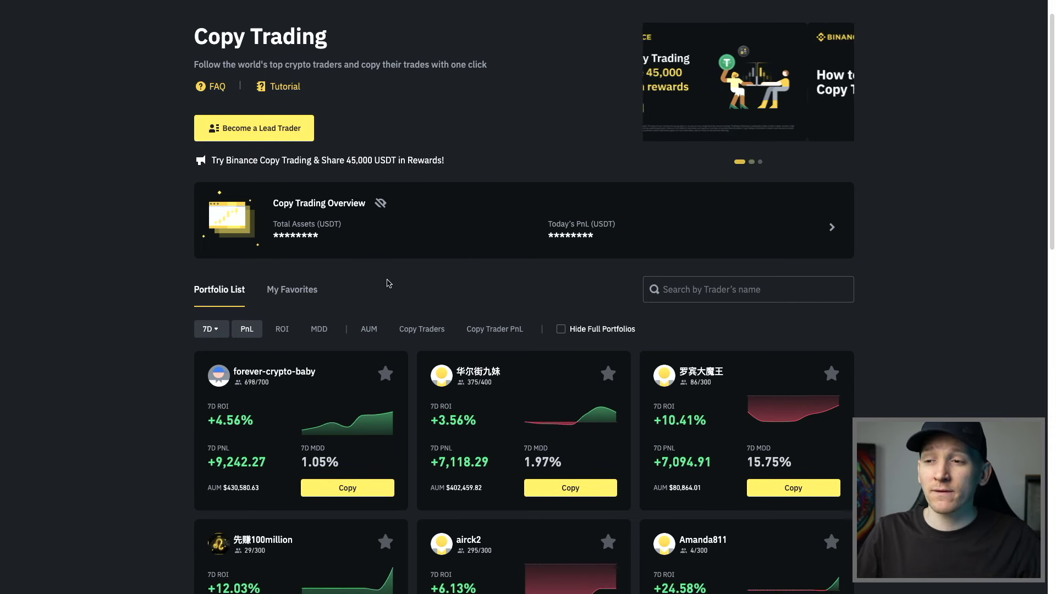
scroll(399, 286, "up", 2)
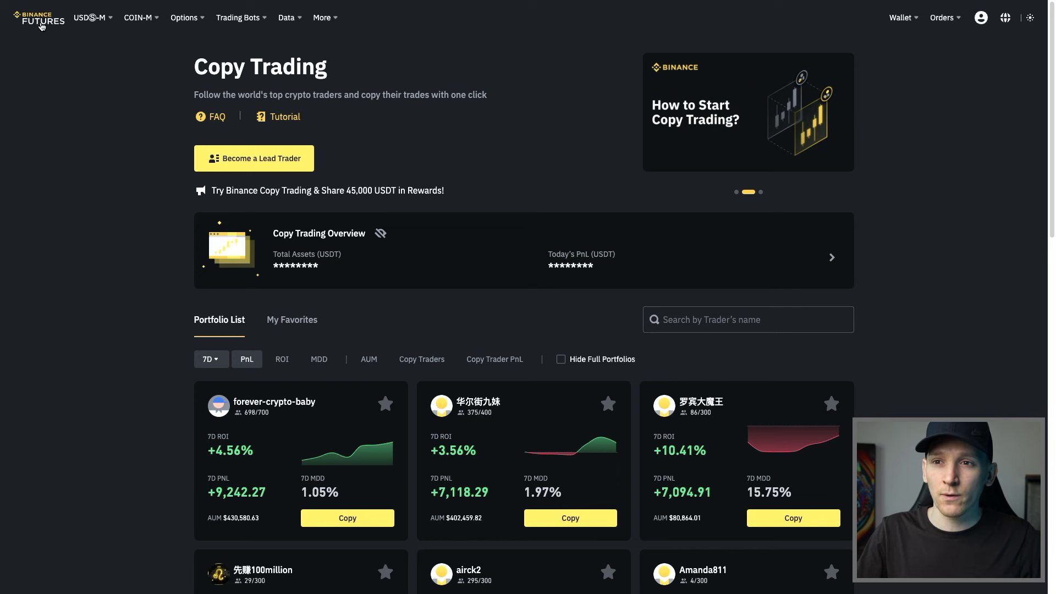
left_click(41, 26)
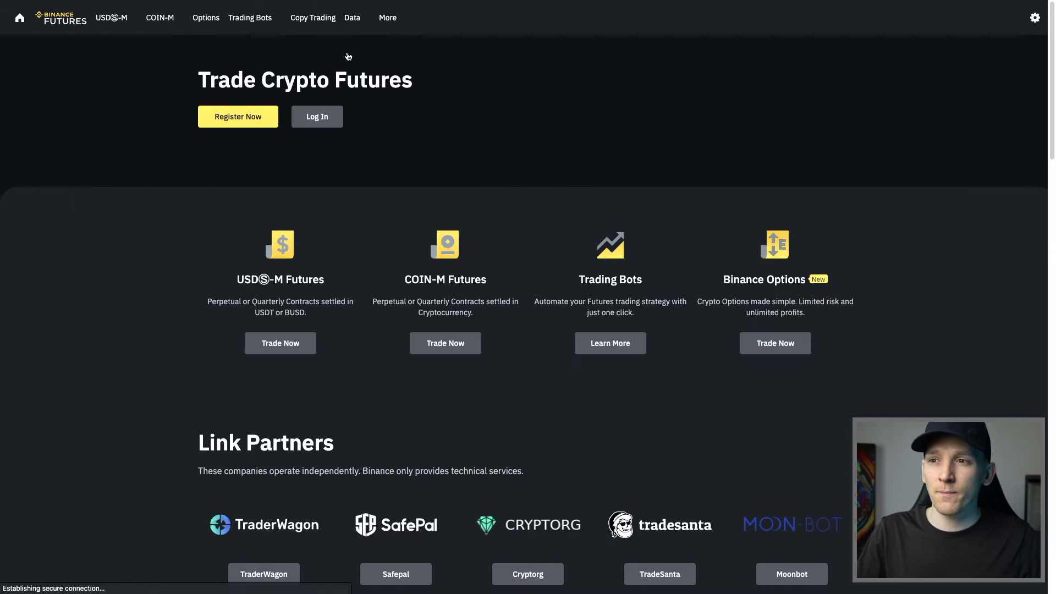
mouse_move(300, 19)
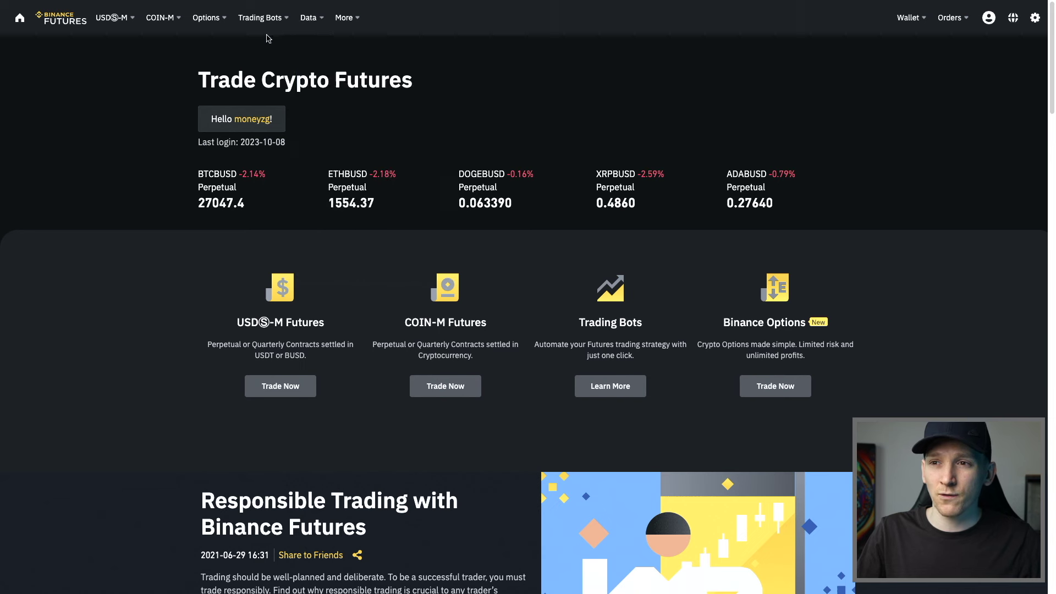
left_click(69, 20)
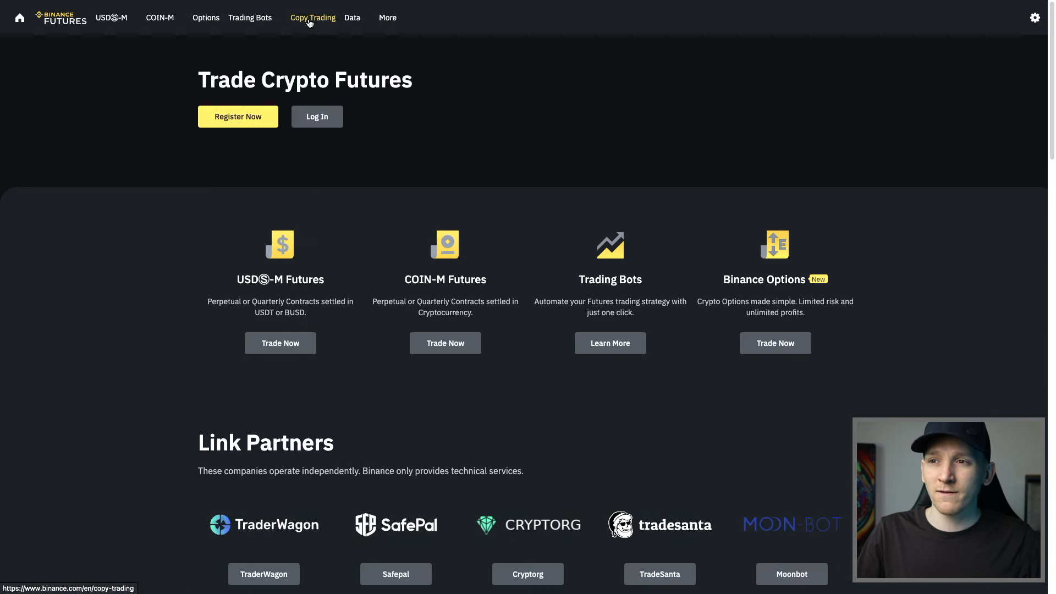
mouse_move(296, 26)
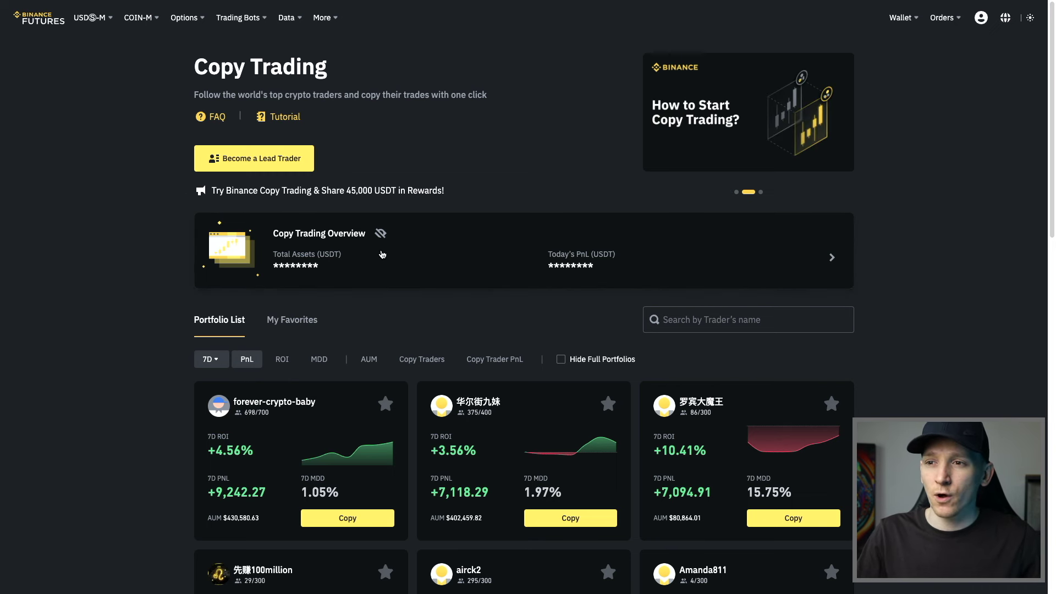
- Browse the lead traders in the portfolio list and set its time range to 90D
scroll(394, 282, "down", 3)
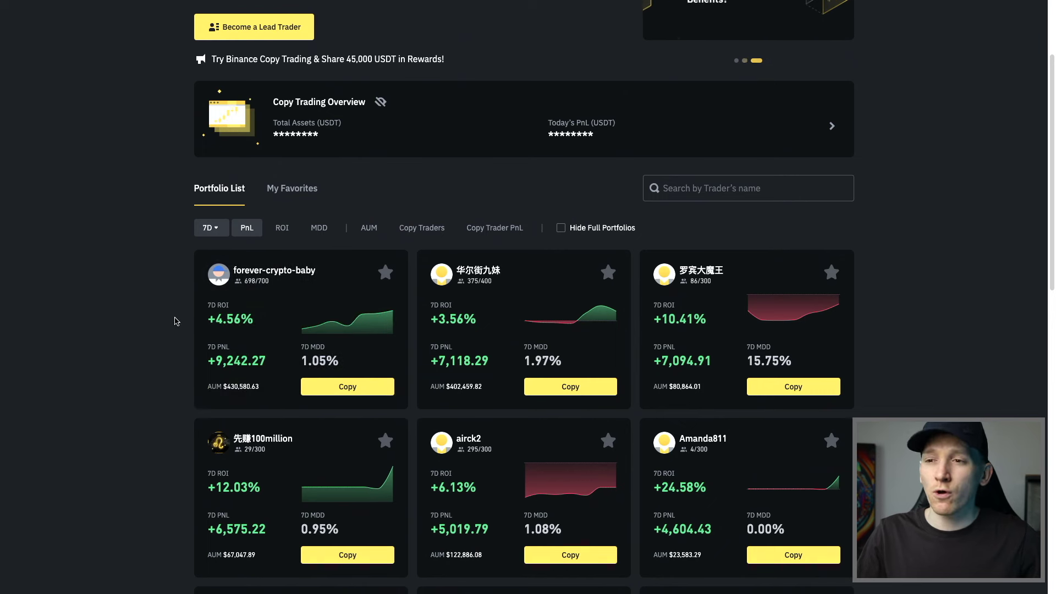
scroll(170, 318, "down", 2)
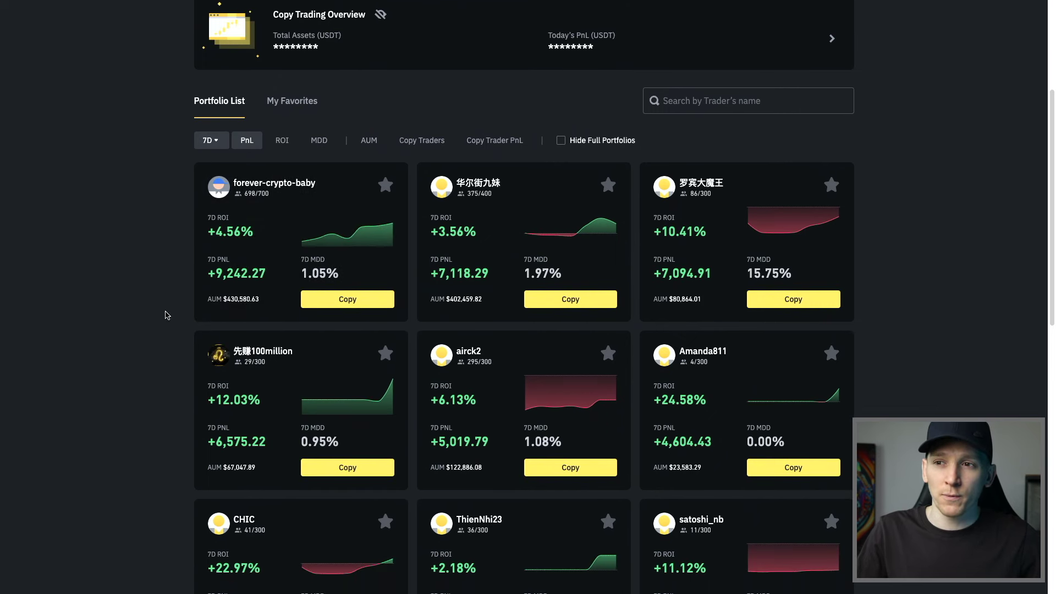
scroll(167, 315, "up", 5)
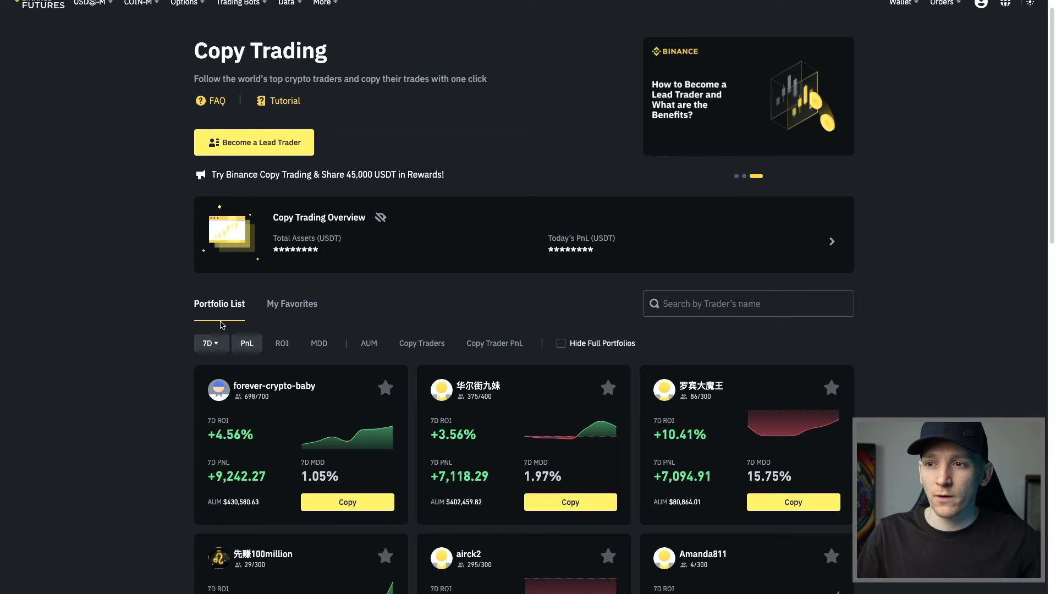
scroll(177, 300, "down", 5)
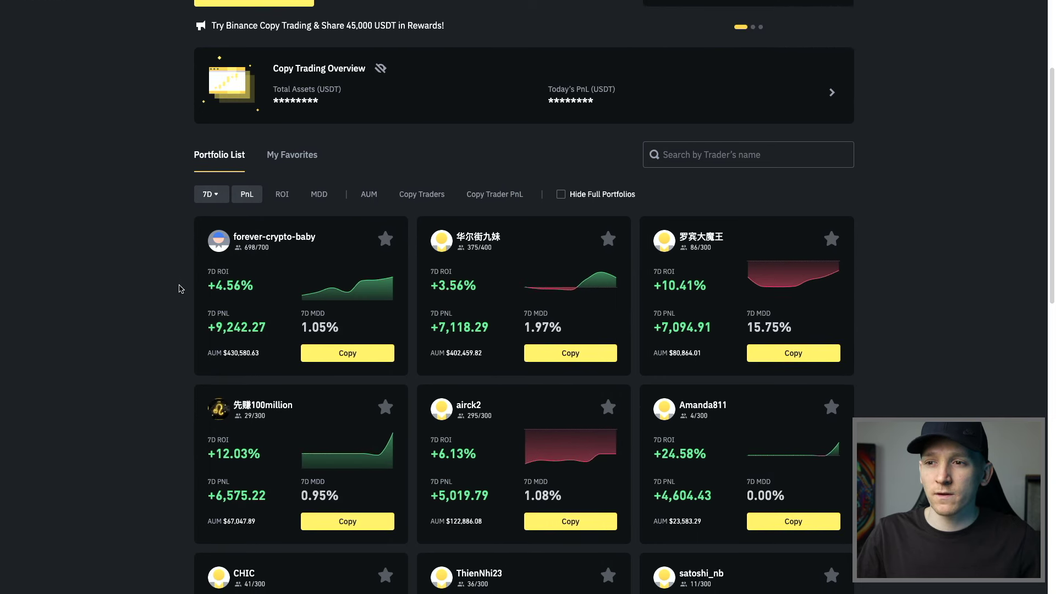
scroll(181, 292, "up", 2)
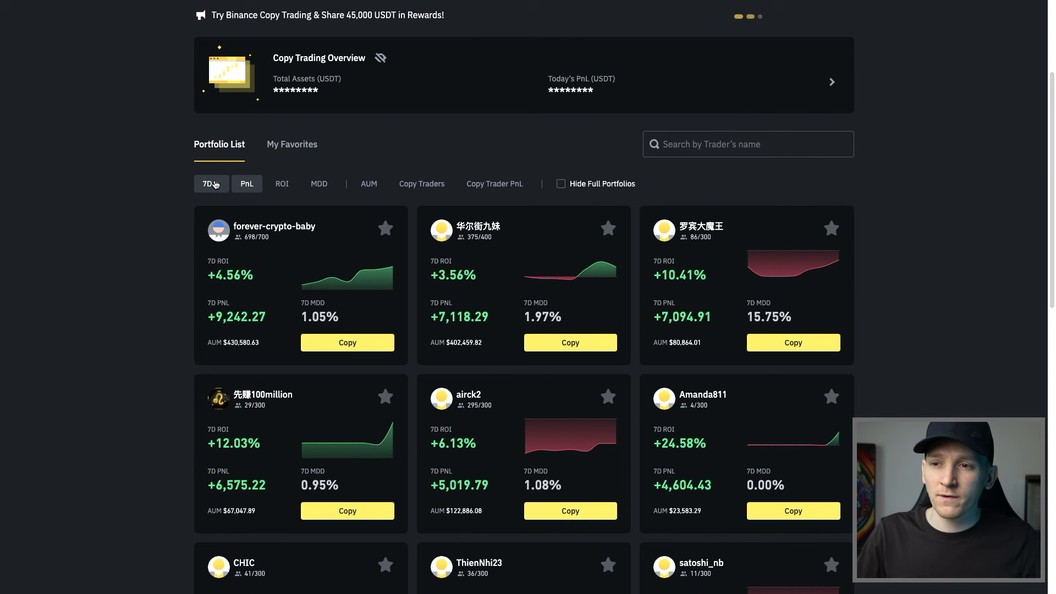
left_click(212, 184)
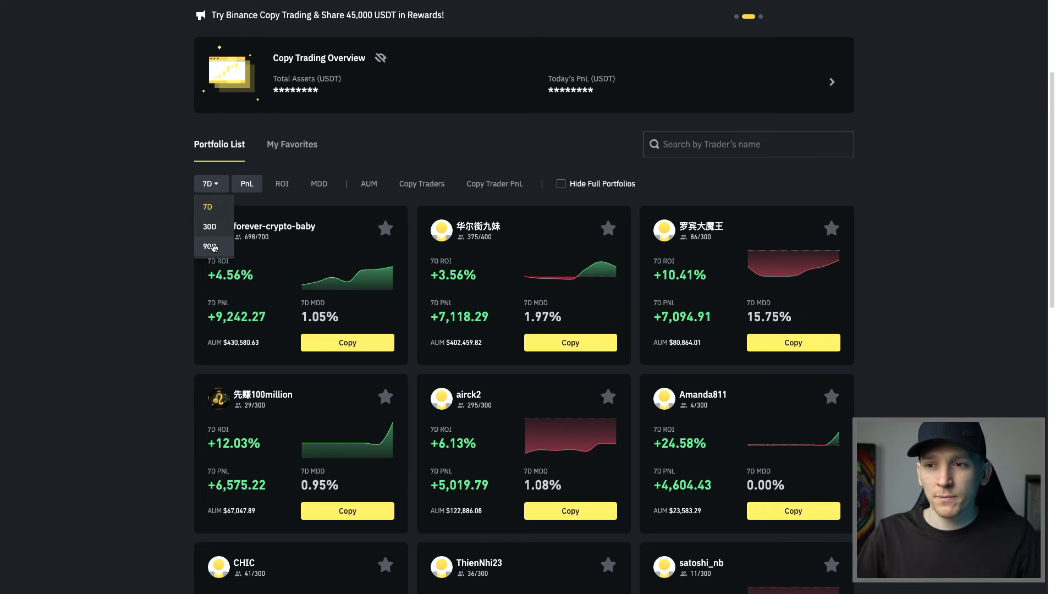
left_click(211, 247)
scroll(129, 294, "down", 4)
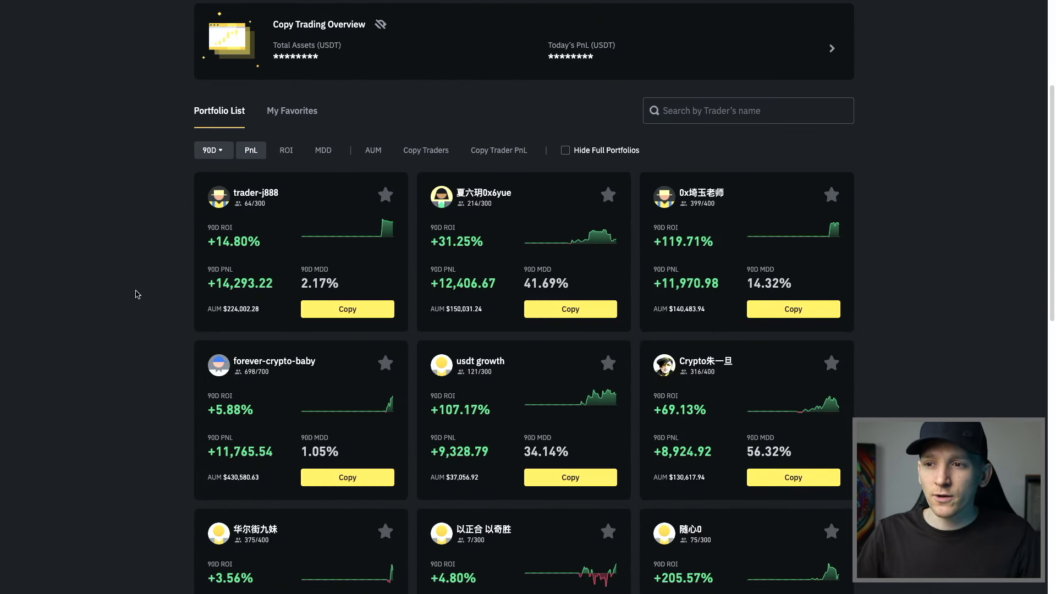
scroll(144, 304, "up", 2)
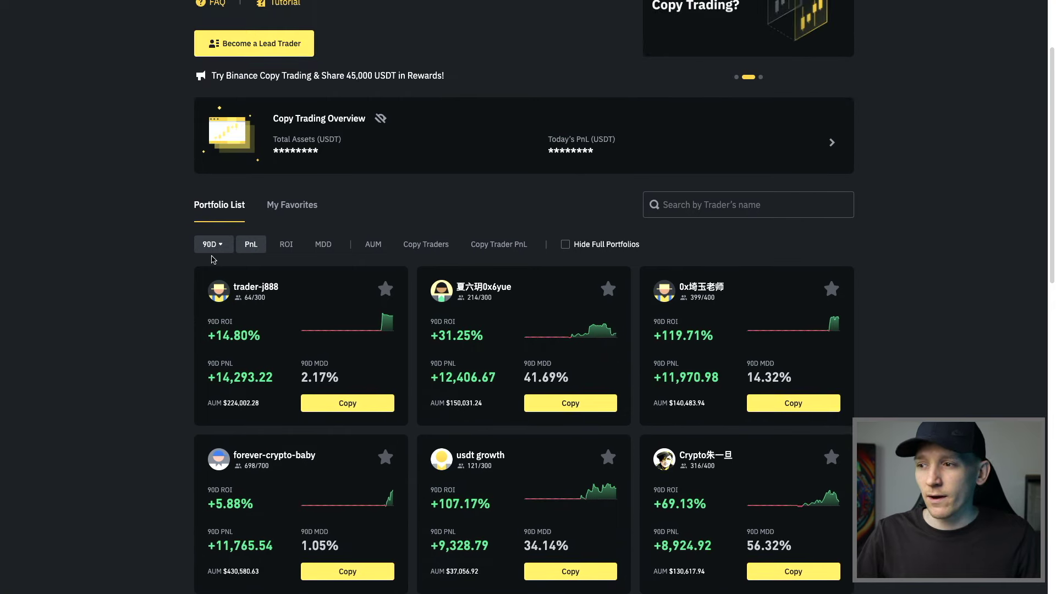
- Set the portfolio list's time range to 30D and review the listed lead traders
left_click(220, 246)
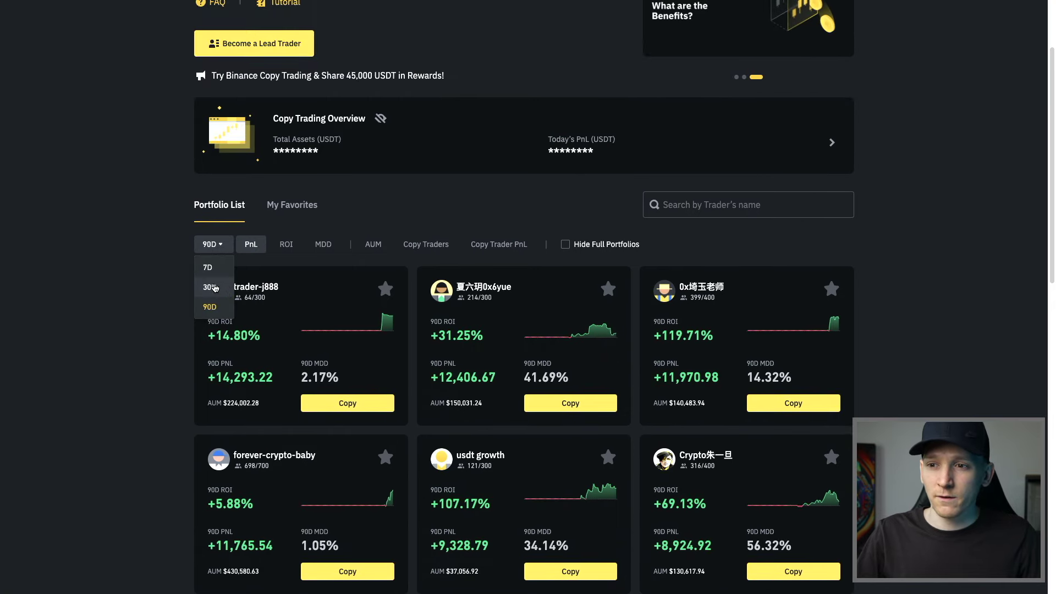
left_click(215, 287)
scroll(159, 319, "down", 1)
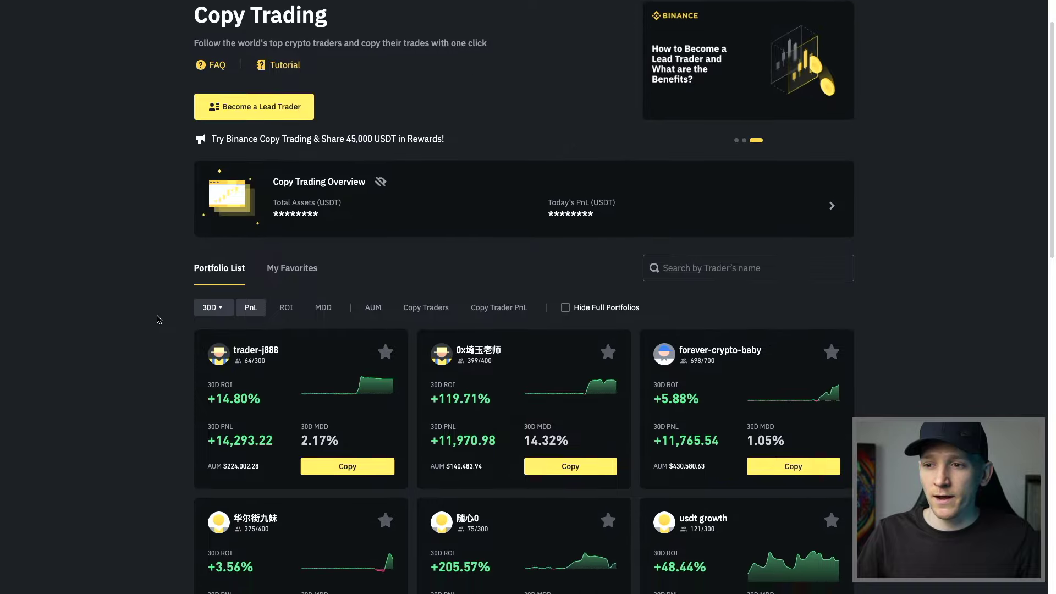
scroll(158, 319, "down", 2)
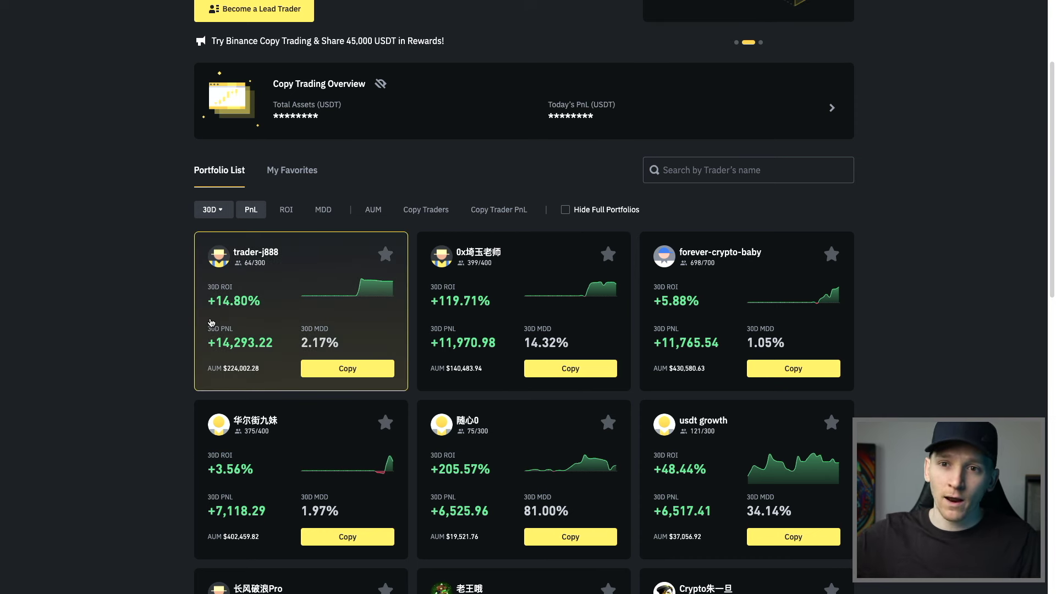
- Set the portfolio list's time range to 7D and sort the lead traders by ROI
left_click(223, 209)
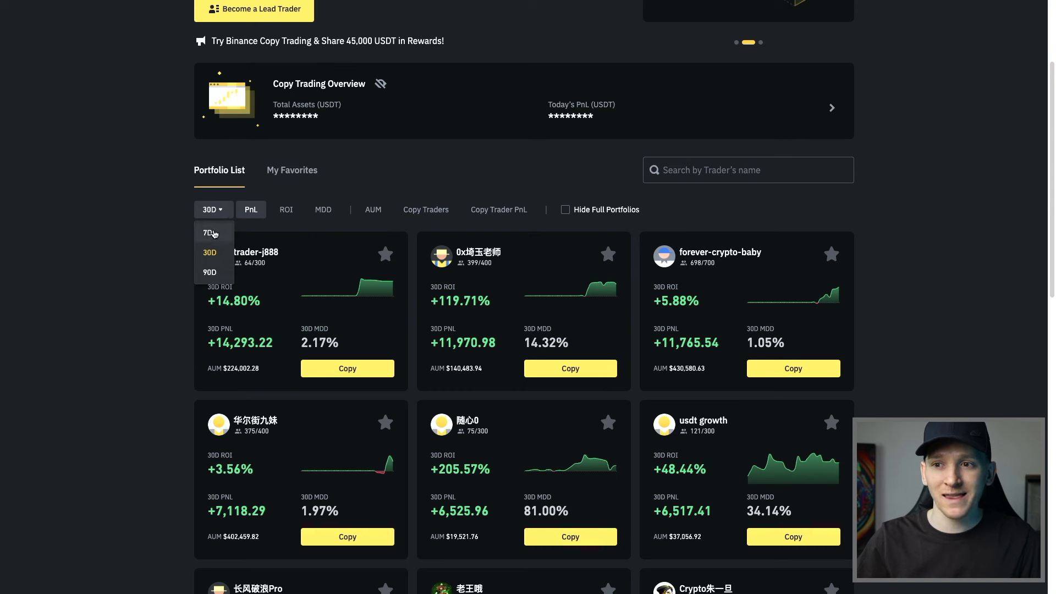
left_click(209, 234)
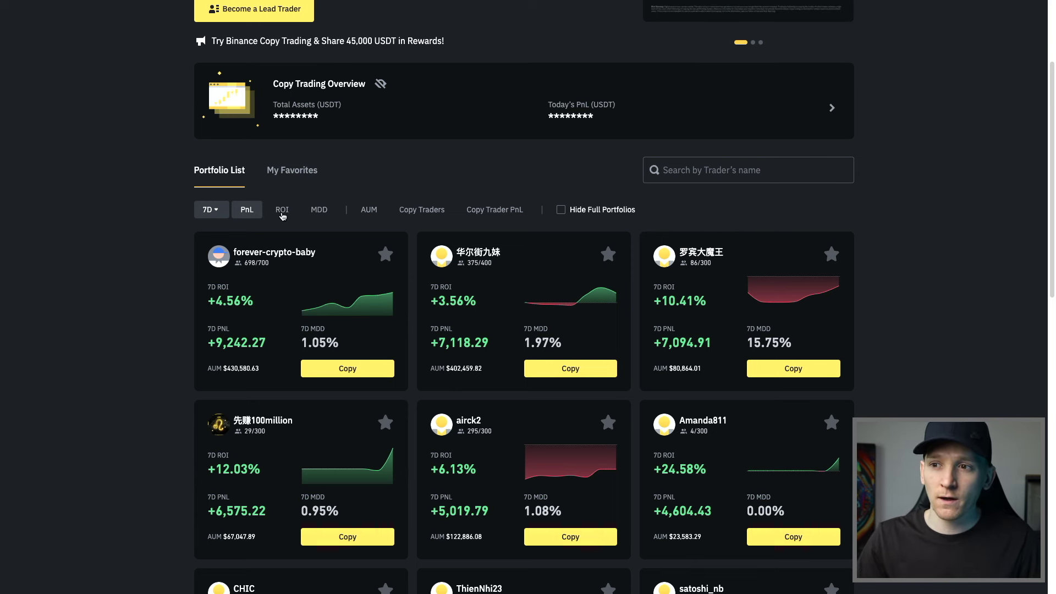
left_click(292, 212)
scroll(150, 361, "down", 2)
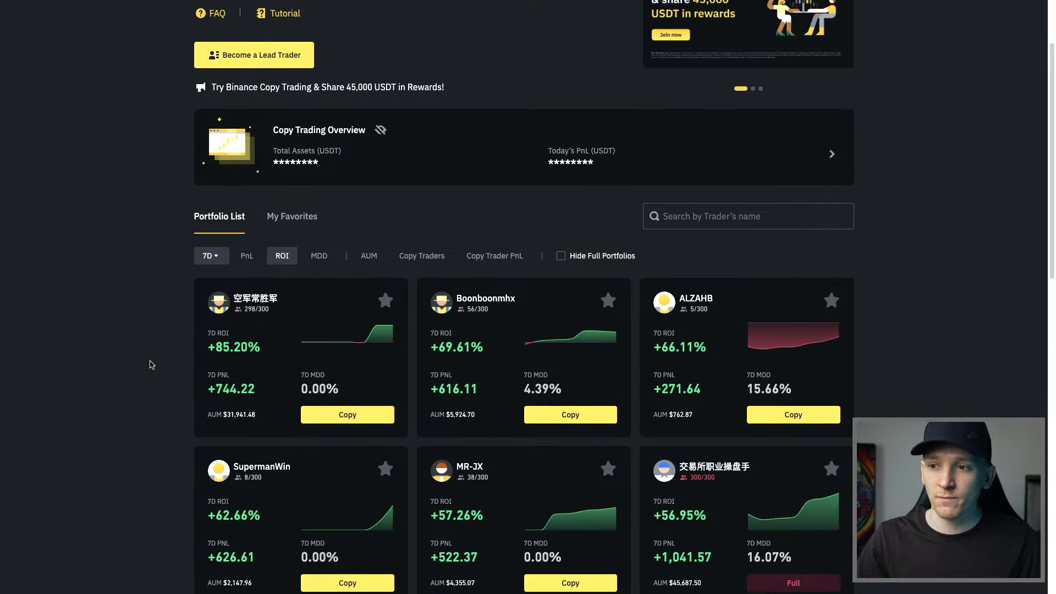
- Sort the portfolio list by MDD and view the first lead traders
left_click(318, 257)
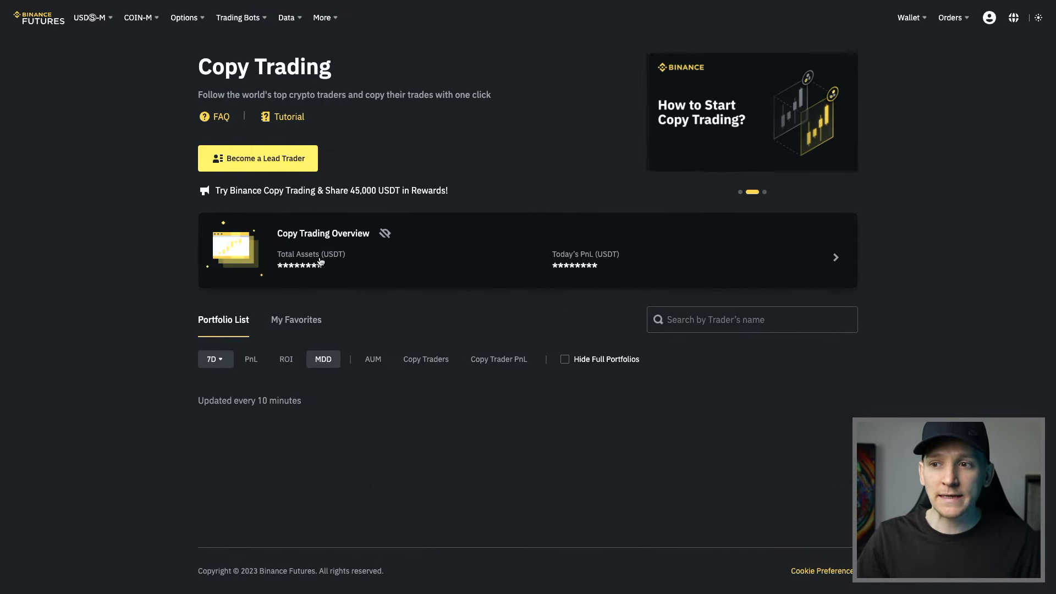
scroll(195, 330, "down", 2)
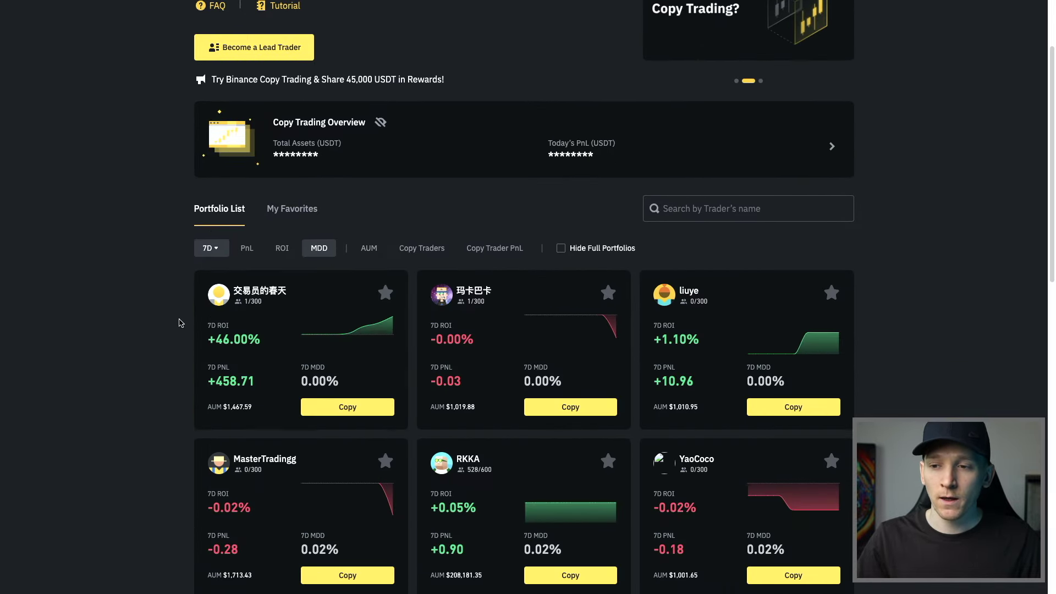
scroll(195, 330, "down", 2)
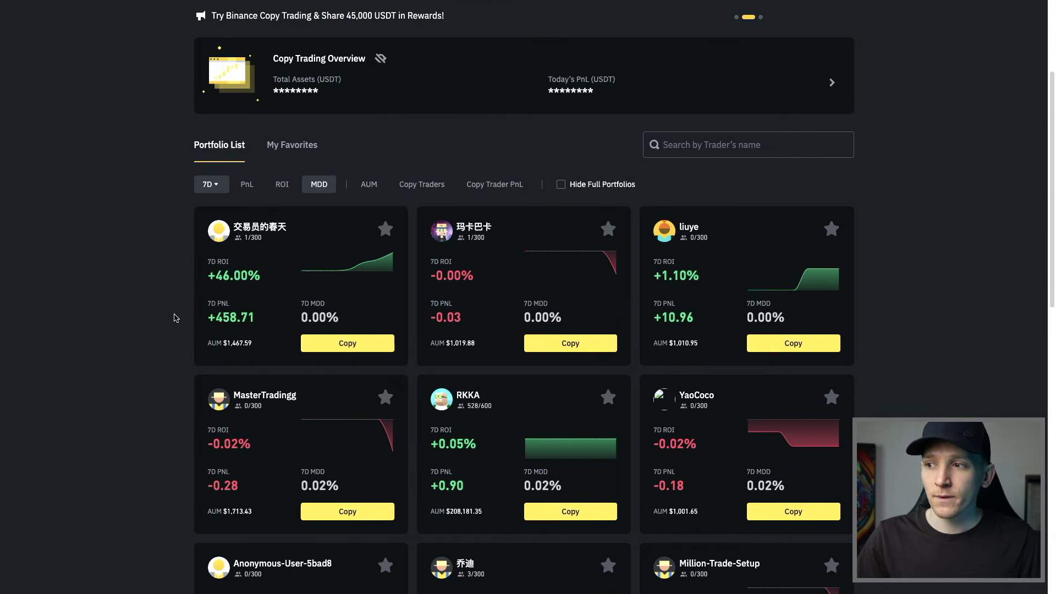
scroll(176, 318, "up", 1)
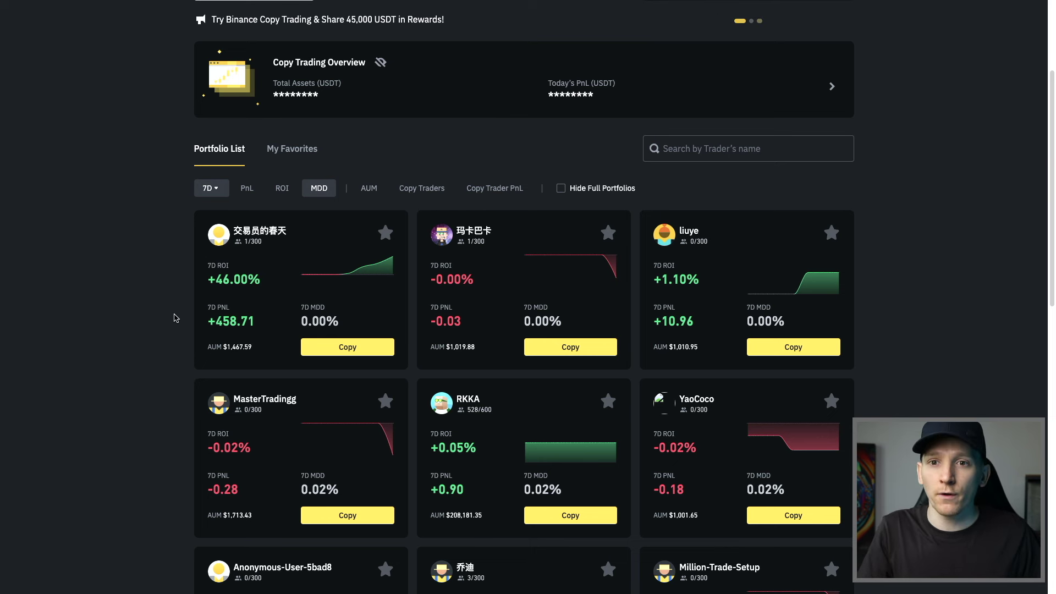
- Examine the ROI, PnL and MDD figures of the MDD-sorted portfolios down to the end of the page
scroll(176, 311, "up", 1)
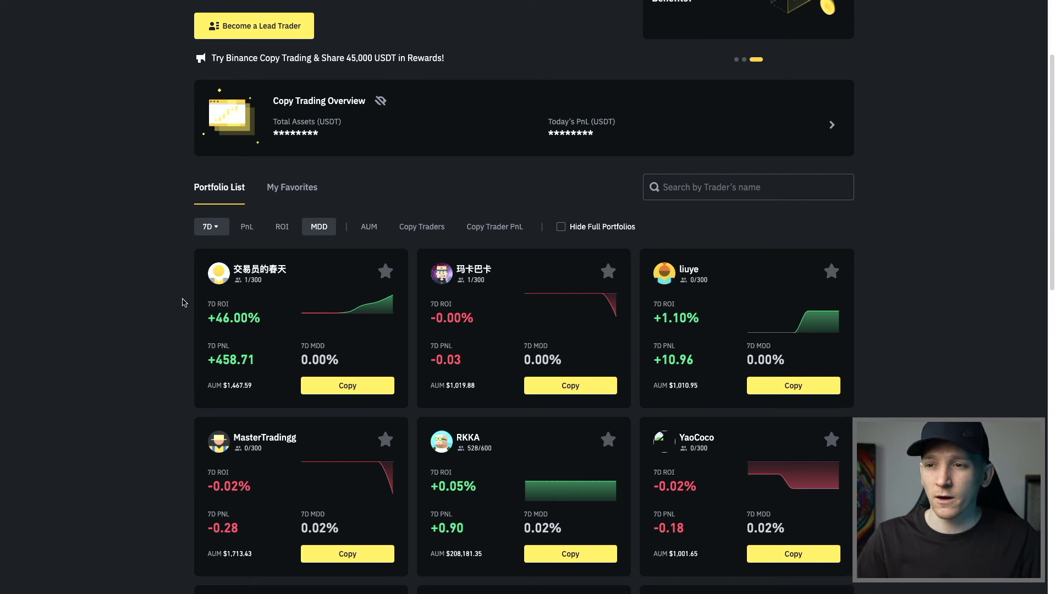
scroll(184, 302, "up", 1)
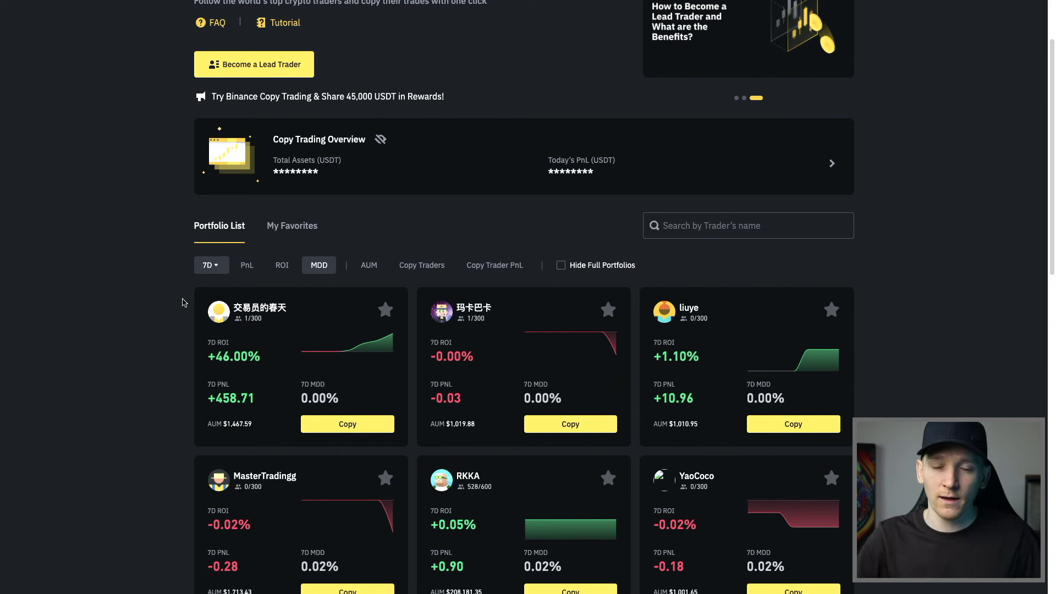
scroll(183, 319, "down", 2)
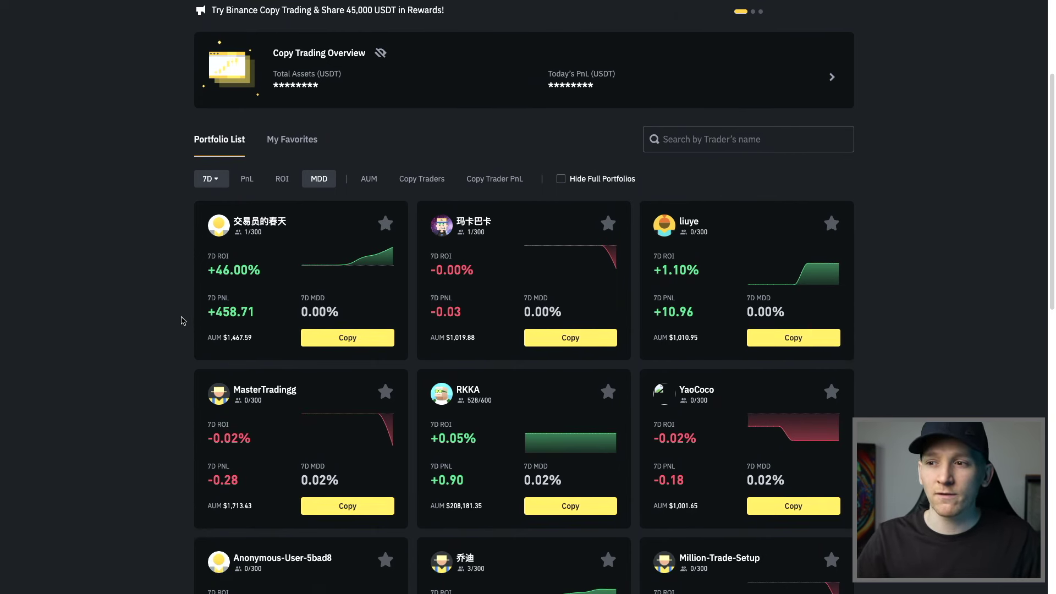
scroll(182, 288, "down", 5)
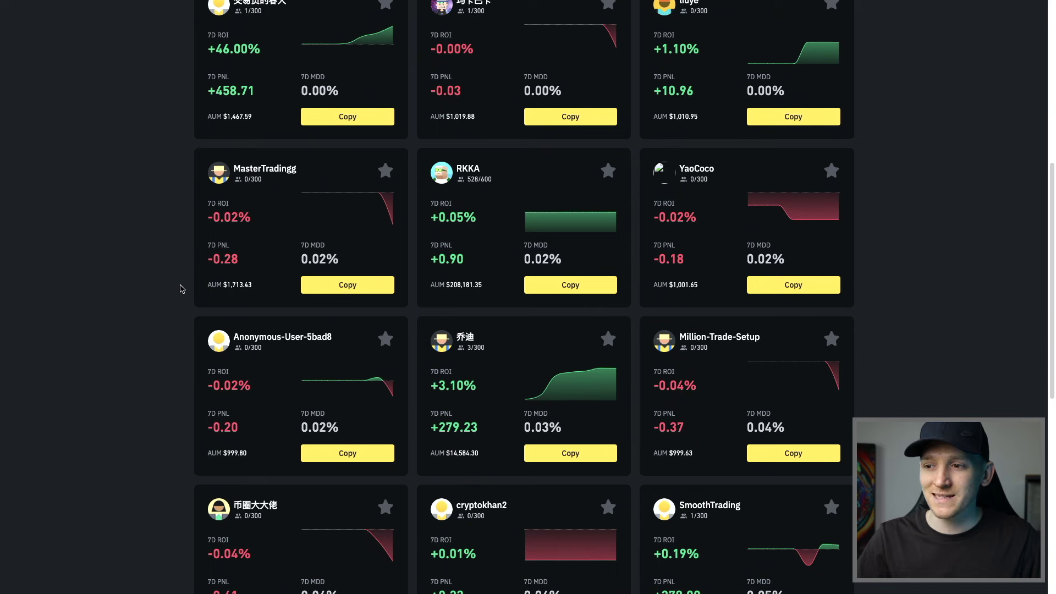
scroll(378, 308, "up", 5)
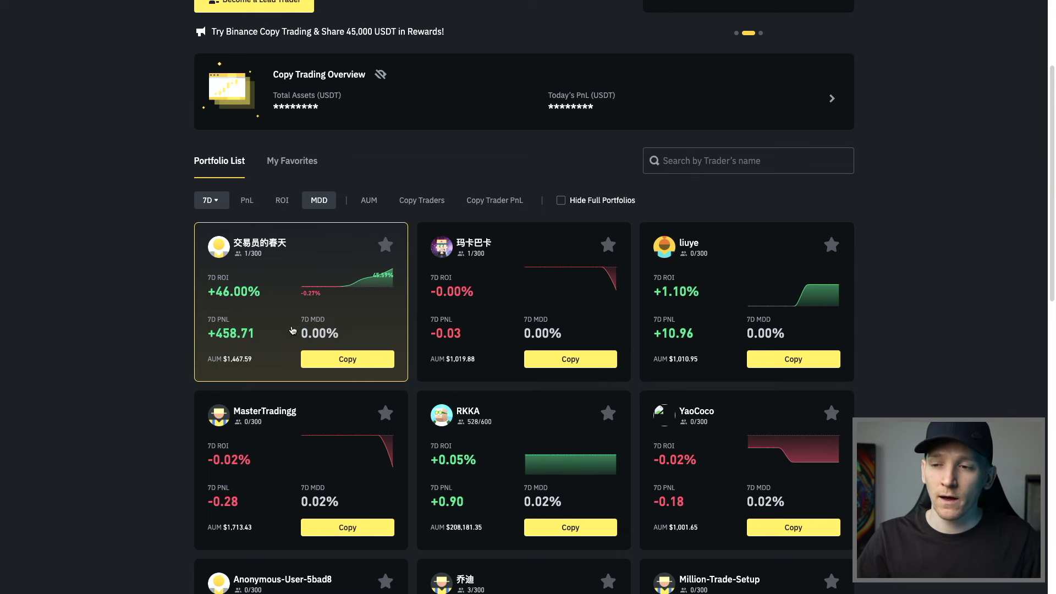
scroll(638, 338, "down", 10)
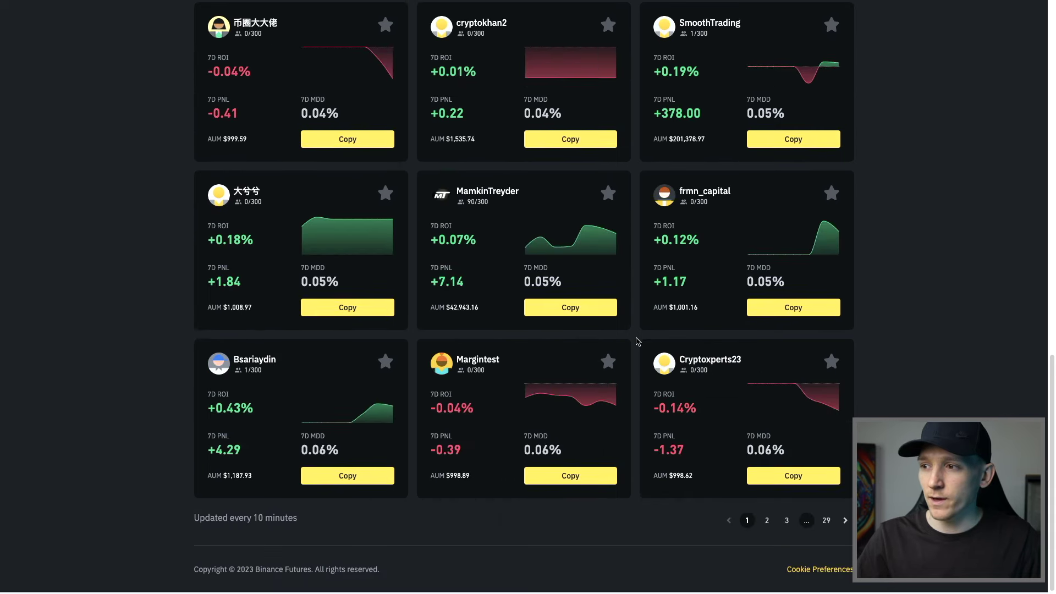
scroll(156, 345, "up", 10)
scroll(156, 345, "down", 1)
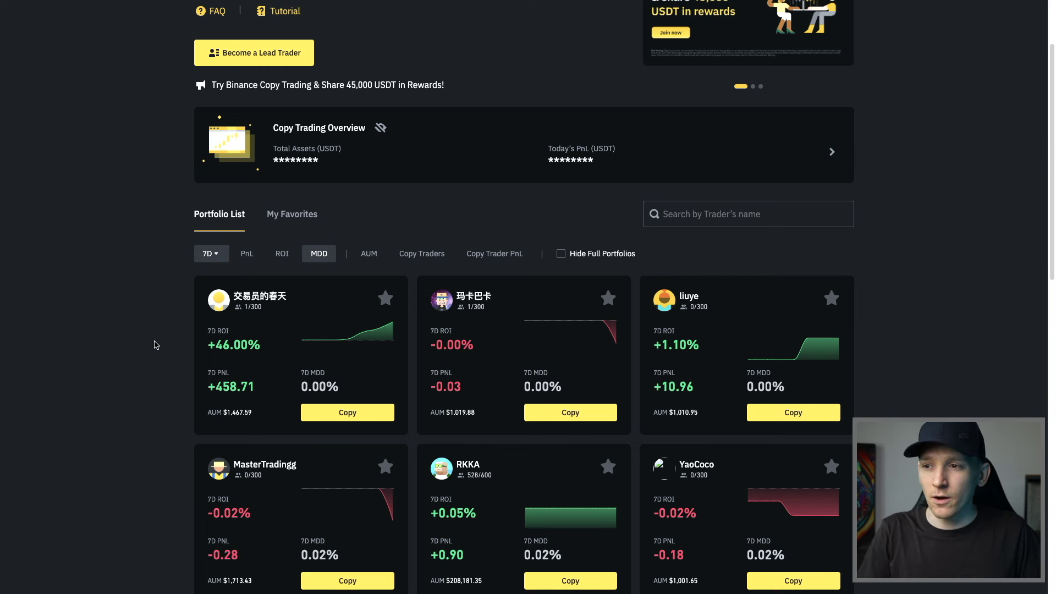
scroll(157, 345, "down", 1)
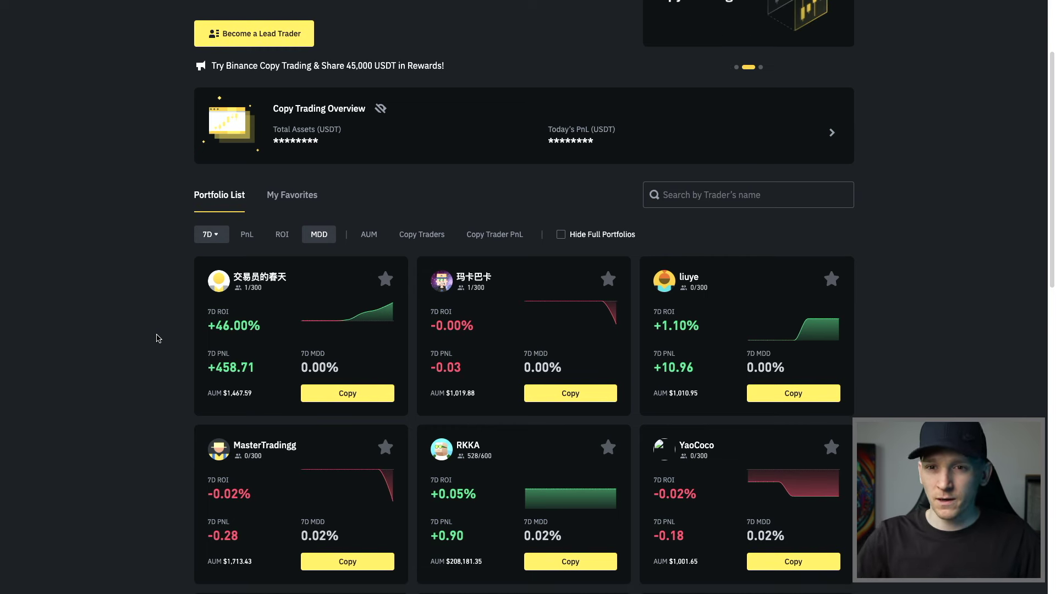
scroll(159, 337, "down", 1)
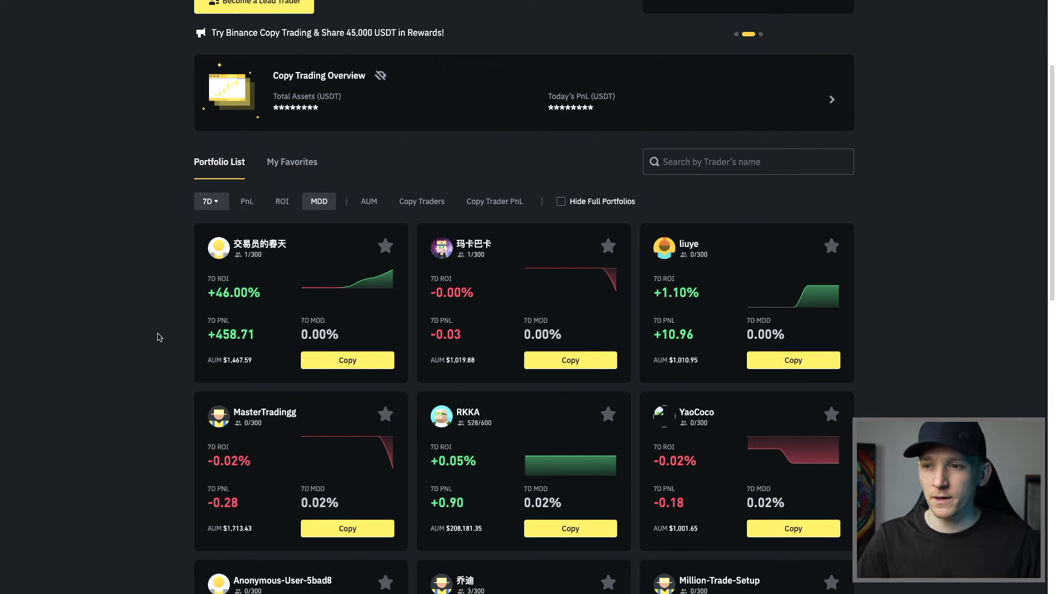
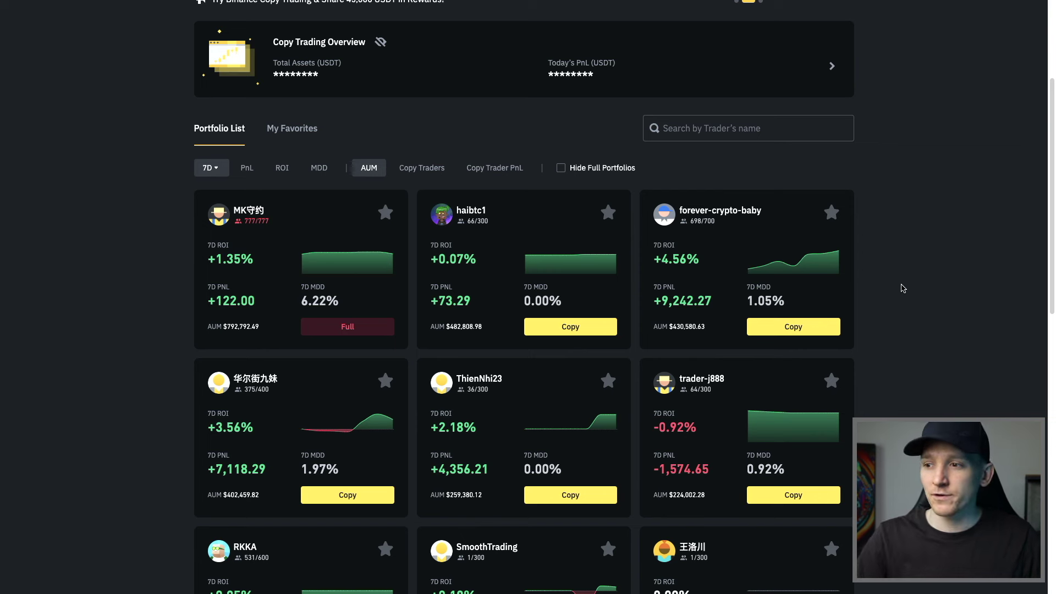
- Examine the AUM-sorted lead trader portfolios, comparing their 7D ROI, PnL, MDD and AUM figures and the available sorting options
scroll(185, 270, "down", 1)
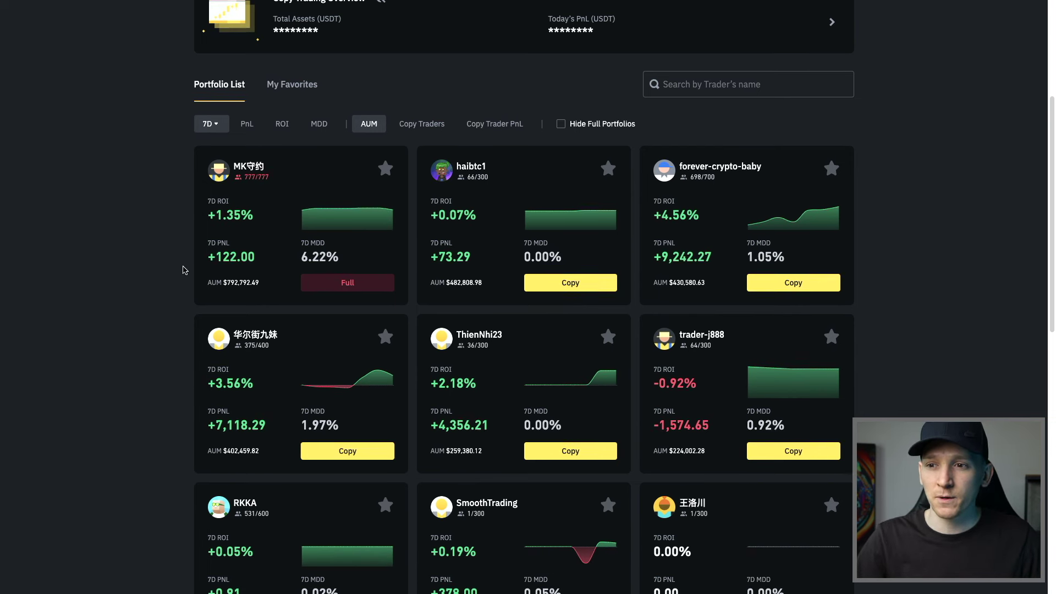
scroll(185, 269, "up", 1)
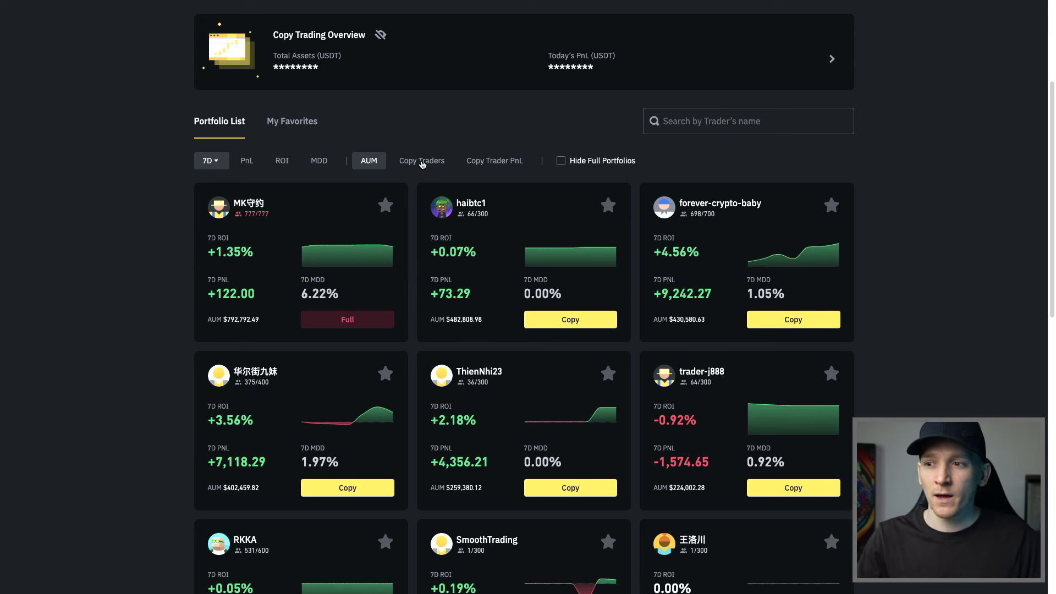
scroll(422, 187, "up", 1)
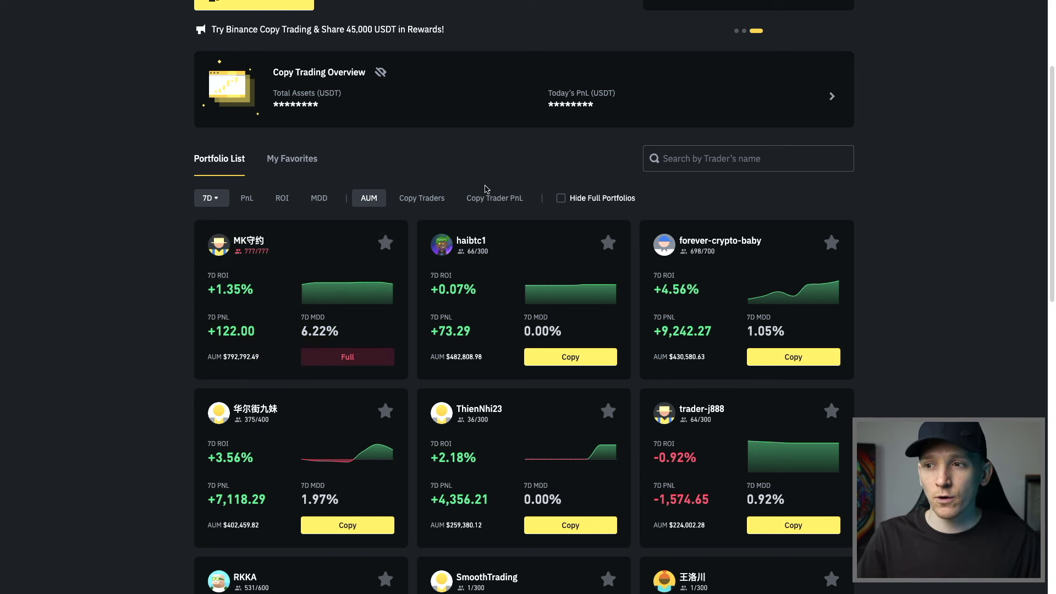
scroll(486, 189, "up", 1)
scroll(487, 189, "up", 1)
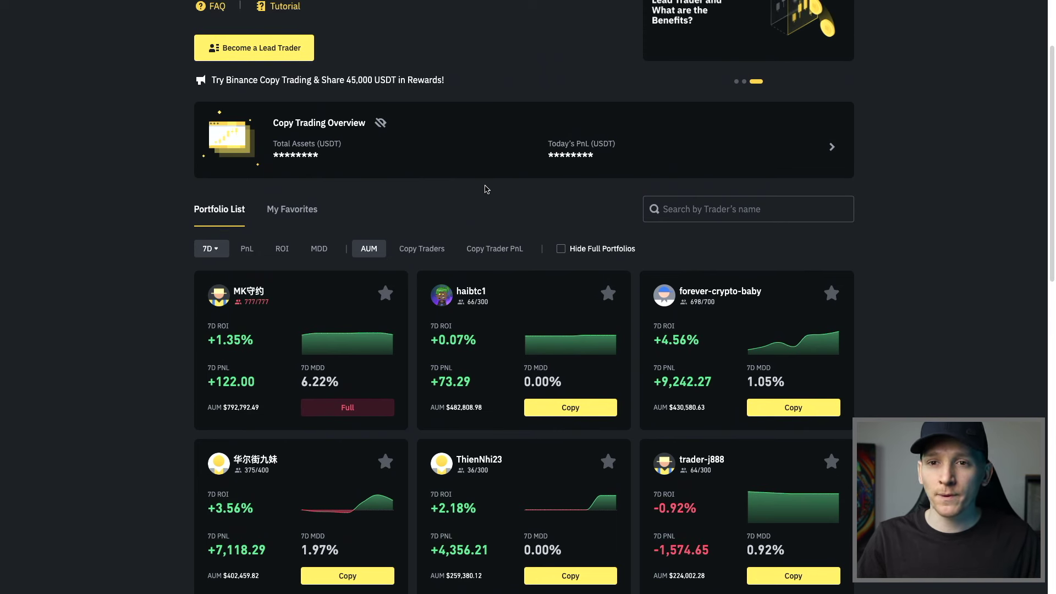
scroll(141, 236, "down", 2)
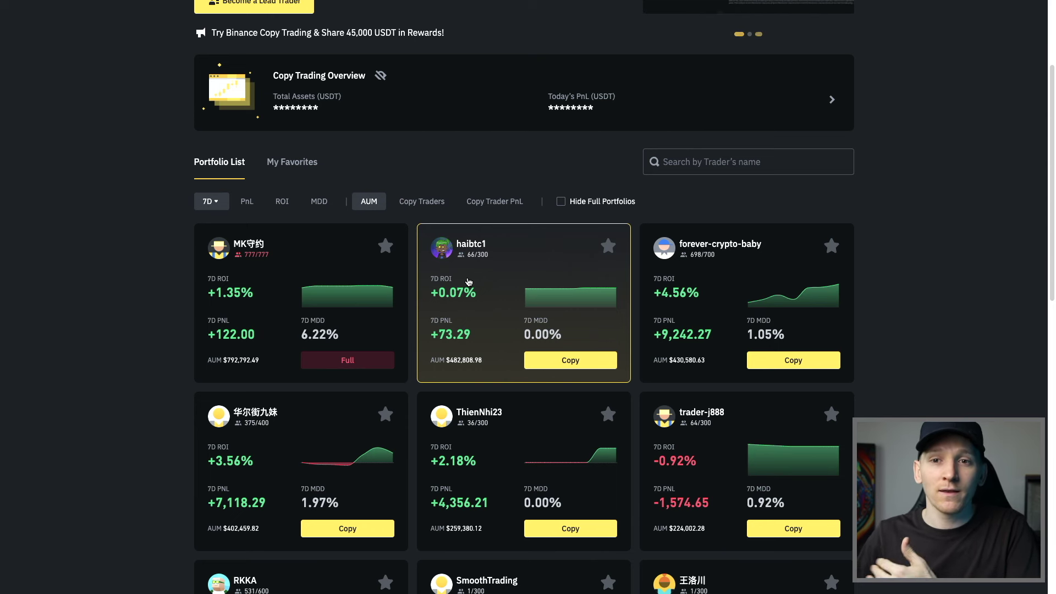
scroll(468, 282, "up", 1)
scroll(489, 218, "up", 1)
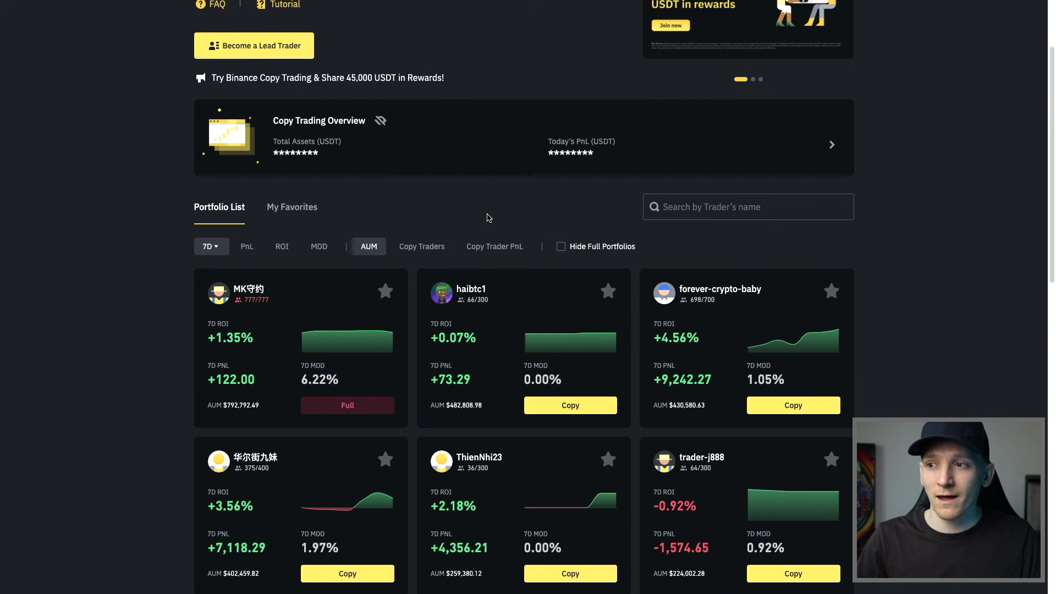
scroll(468, 236, "down", 3)
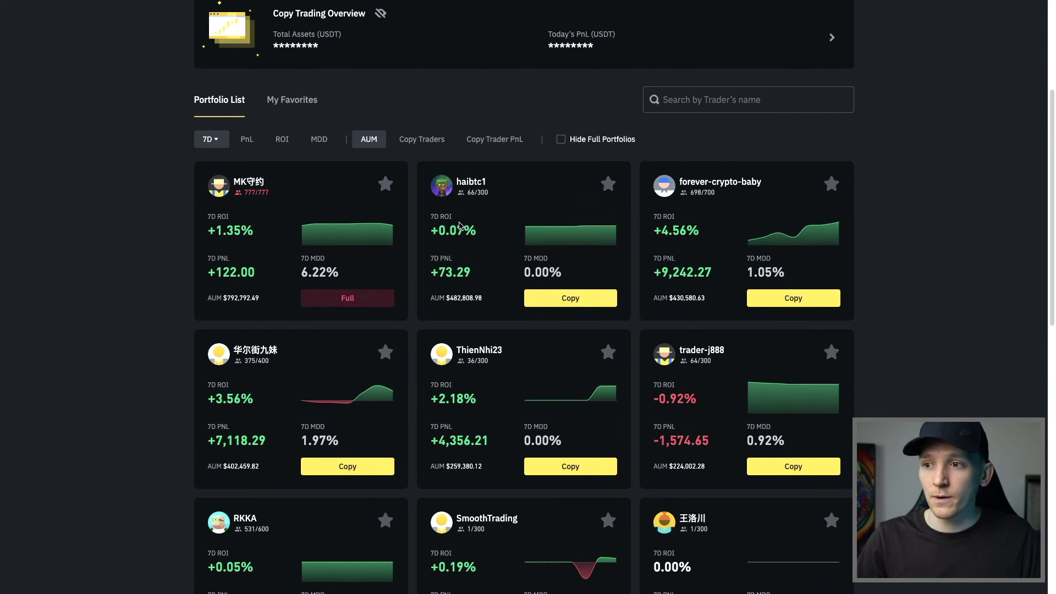
scroll(460, 259, "up", 2)
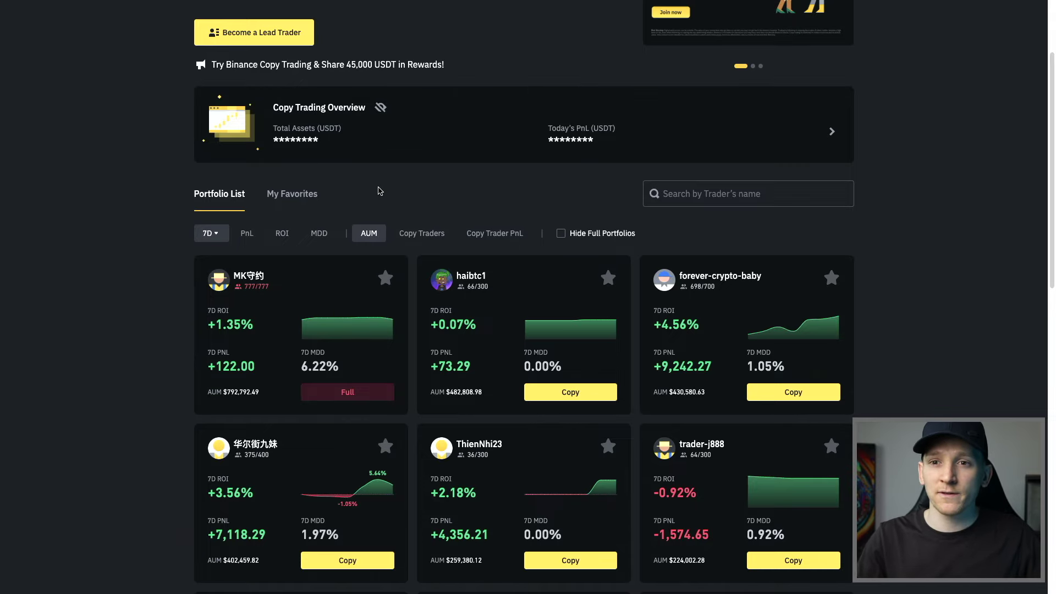
scroll(578, 190, "down", 2)
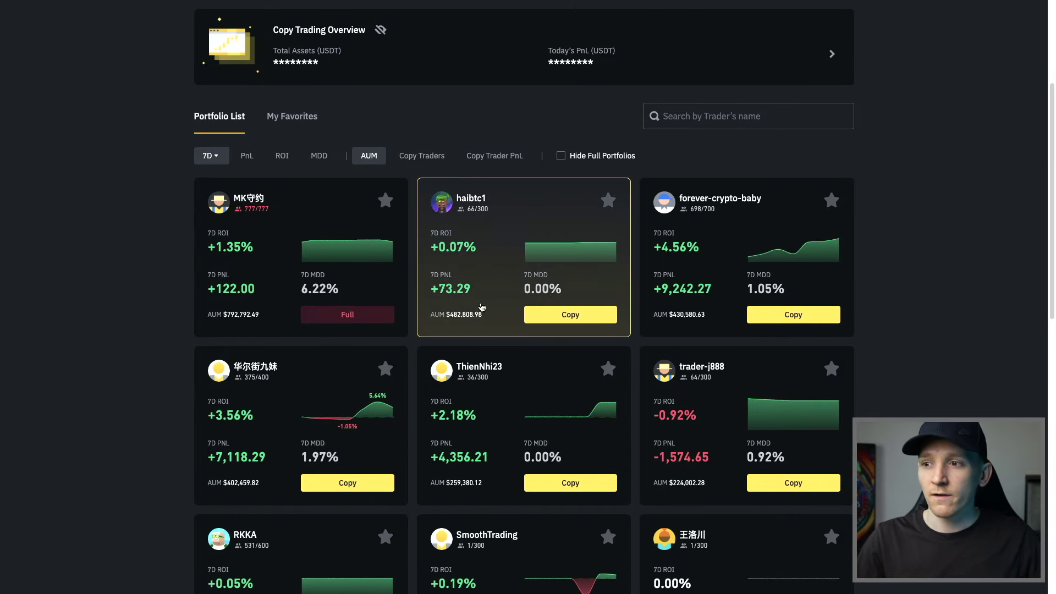
- Open the second lead trader's portfolio in the AUM-sorted list and review its strategy description and AUM
left_click(504, 230)
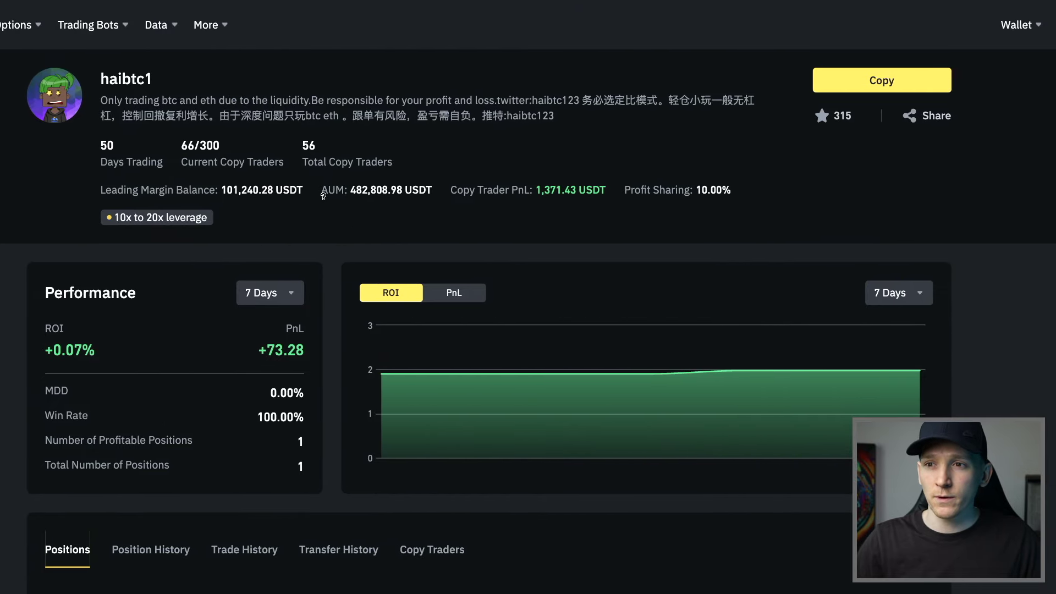
left_click_drag(105, 102, 198, 101)
left_click(258, 101)
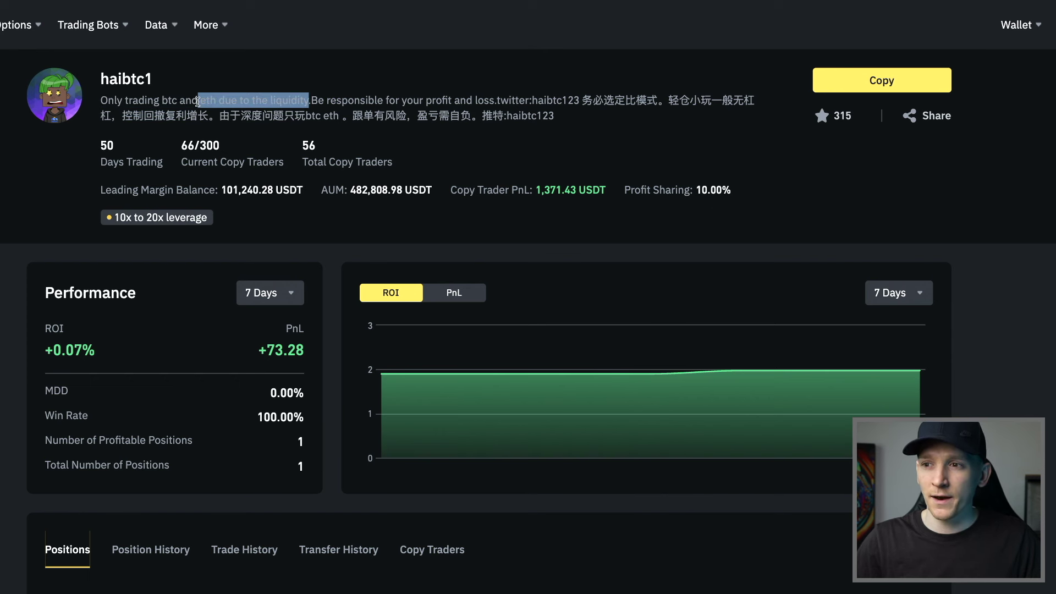
left_click(367, 192)
left_click_drag(351, 190, 432, 190)
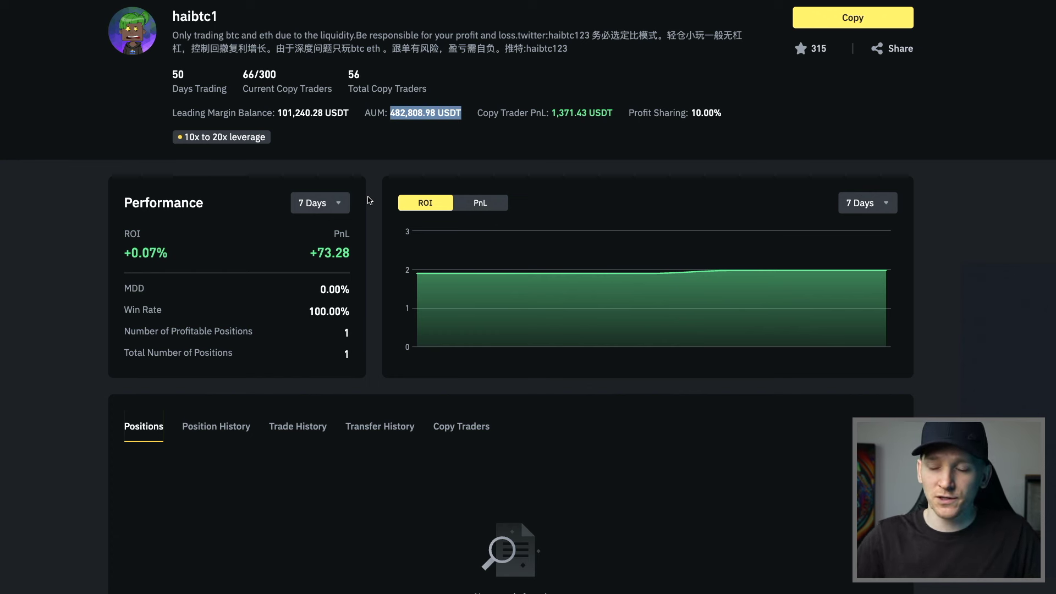
- Set the time range of both the Performance summary and the ROI chart to 30 Days
left_click(317, 211)
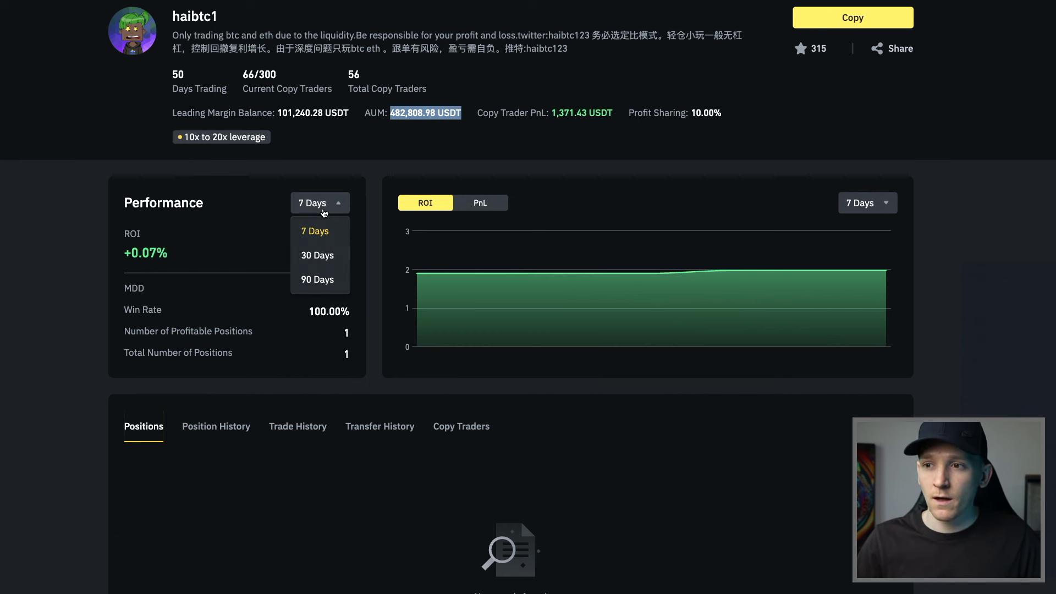
left_click(318, 254)
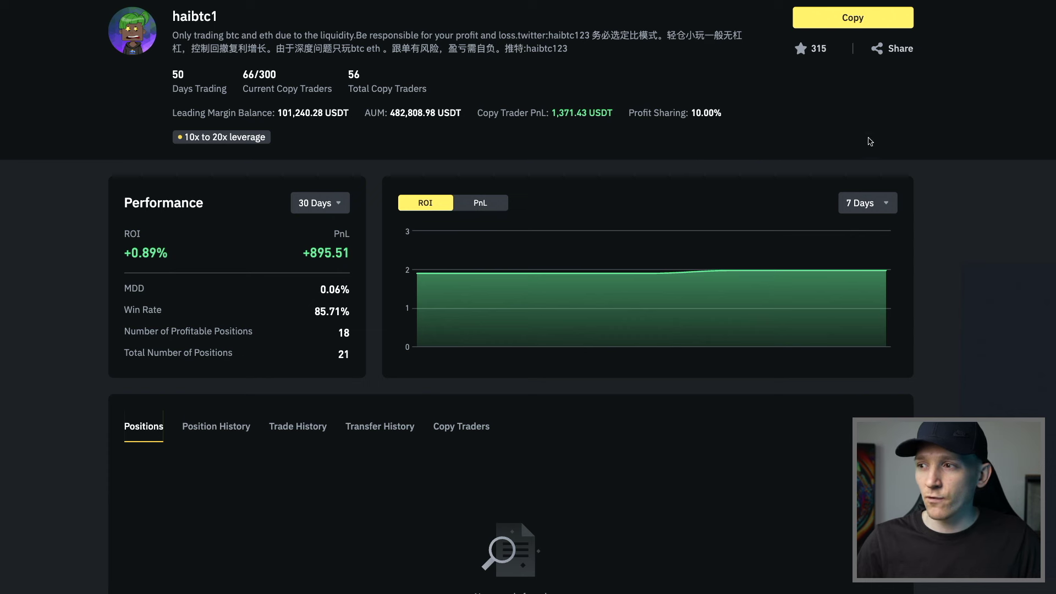
left_click(864, 204)
left_click(860, 257)
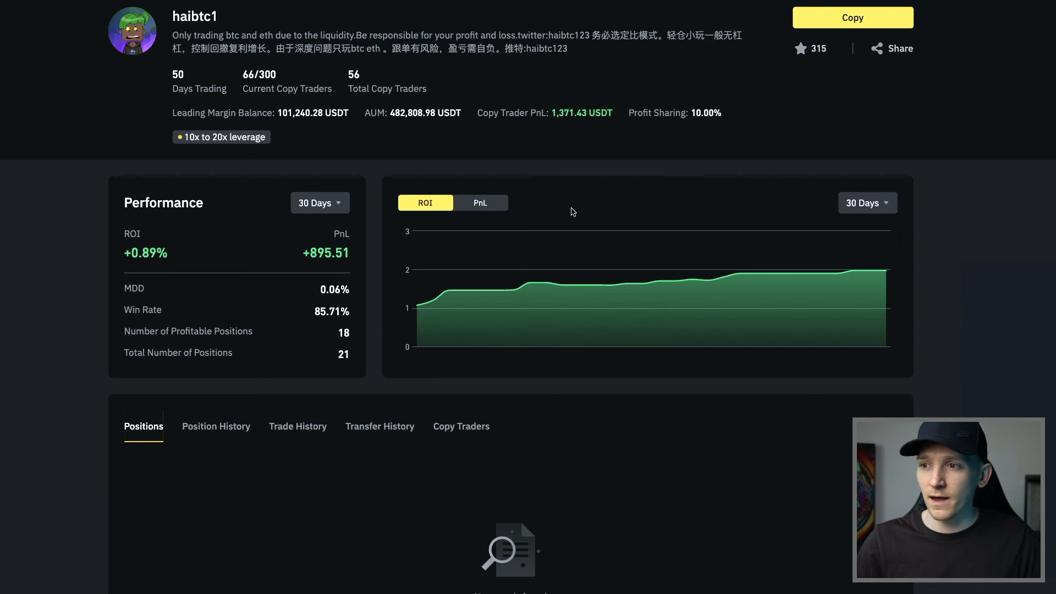
- View the trader's 30-day PnL curve and return the chart to ROI
left_click(494, 203)
mouse_move(430, 328)
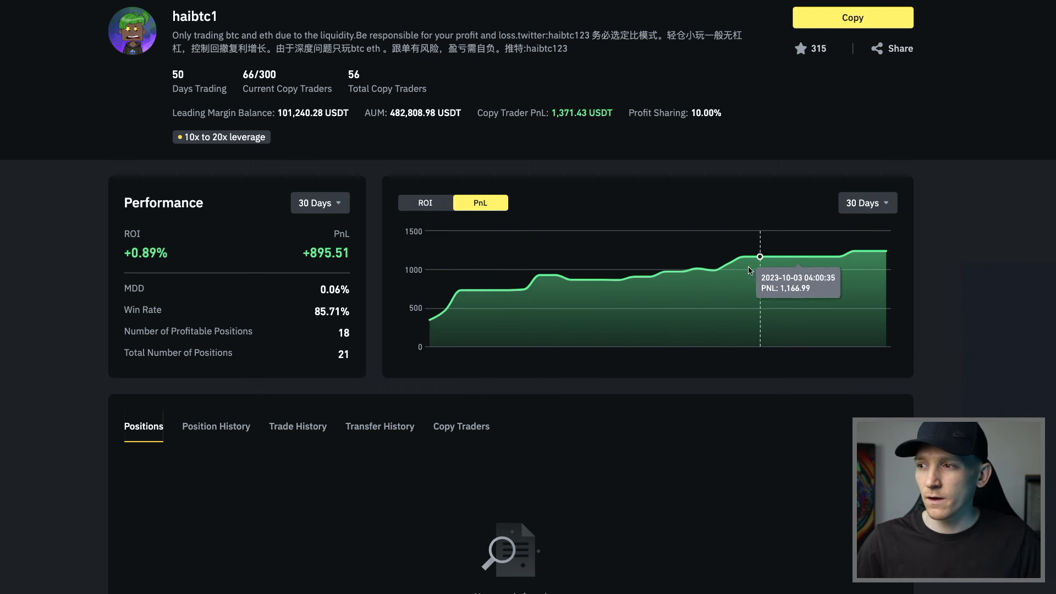
left_click(418, 203)
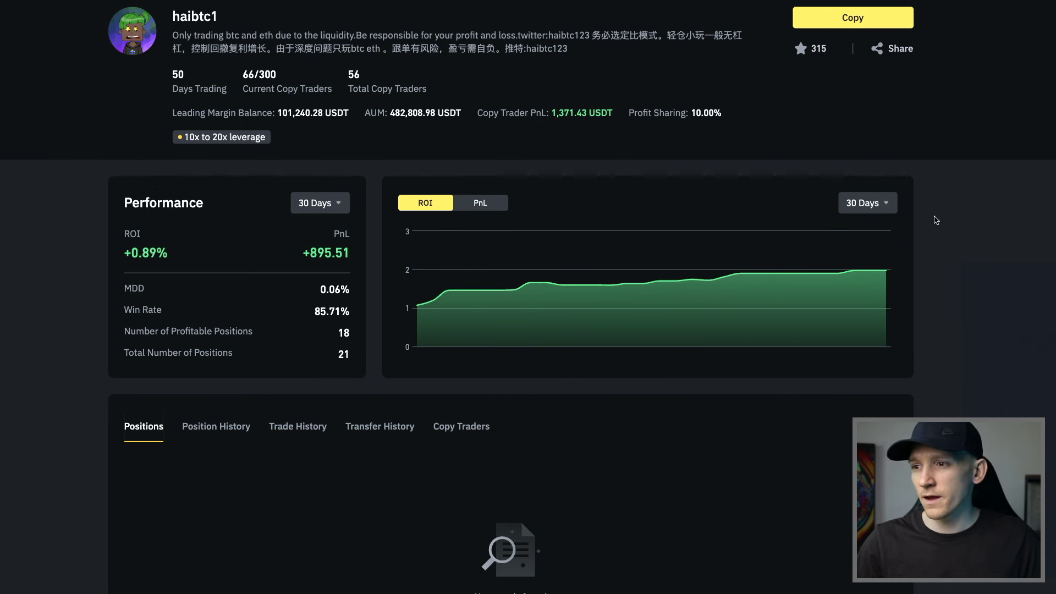
- Check the trader's open positions below the performance data
scroll(922, 262, "down", 1)
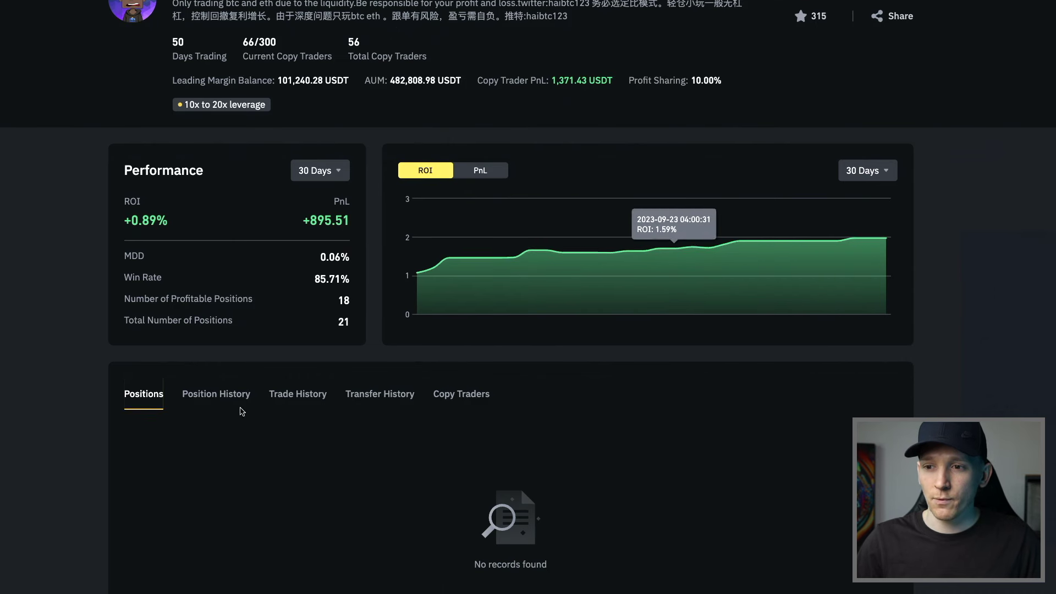
scroll(75, 370, "down", 3)
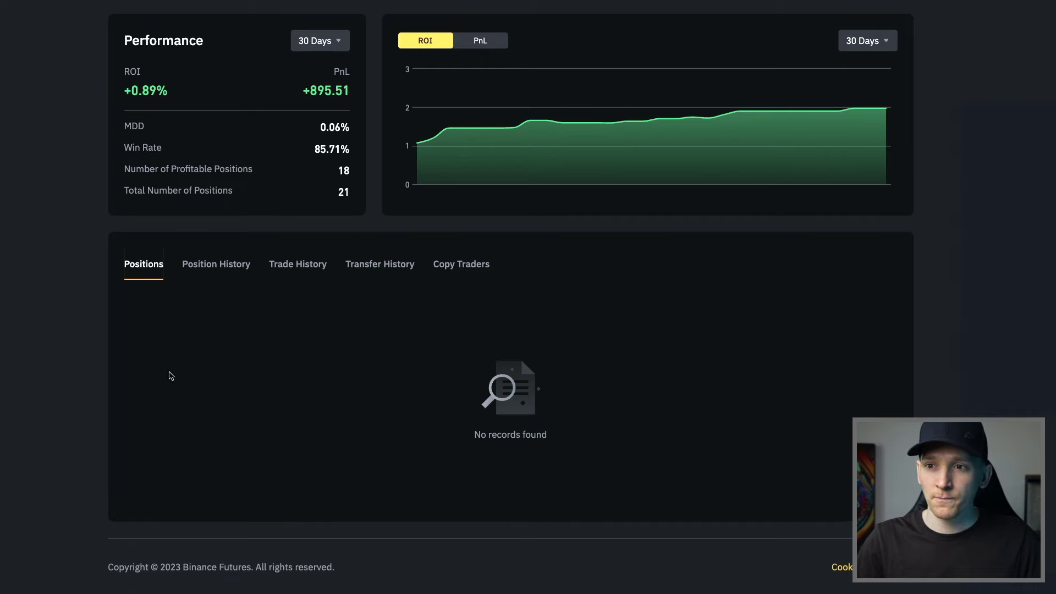
scroll(170, 376, "up", 1)
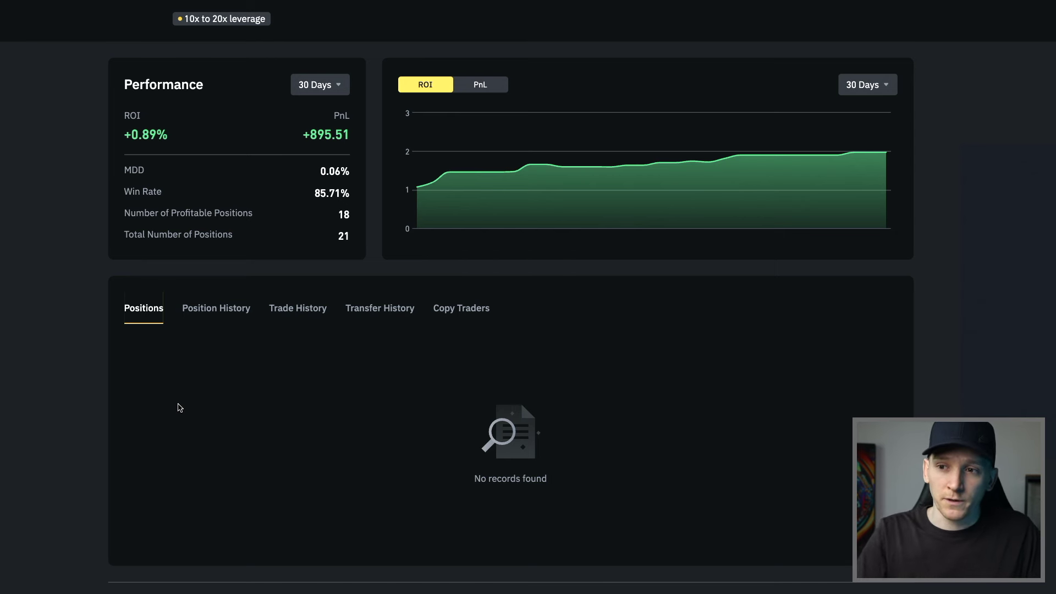
- Show the trader's Position History and examine the closed ETHUSDT and BTCUSDT positions with their entry prices, volumes and closing PNL
left_click(216, 310)
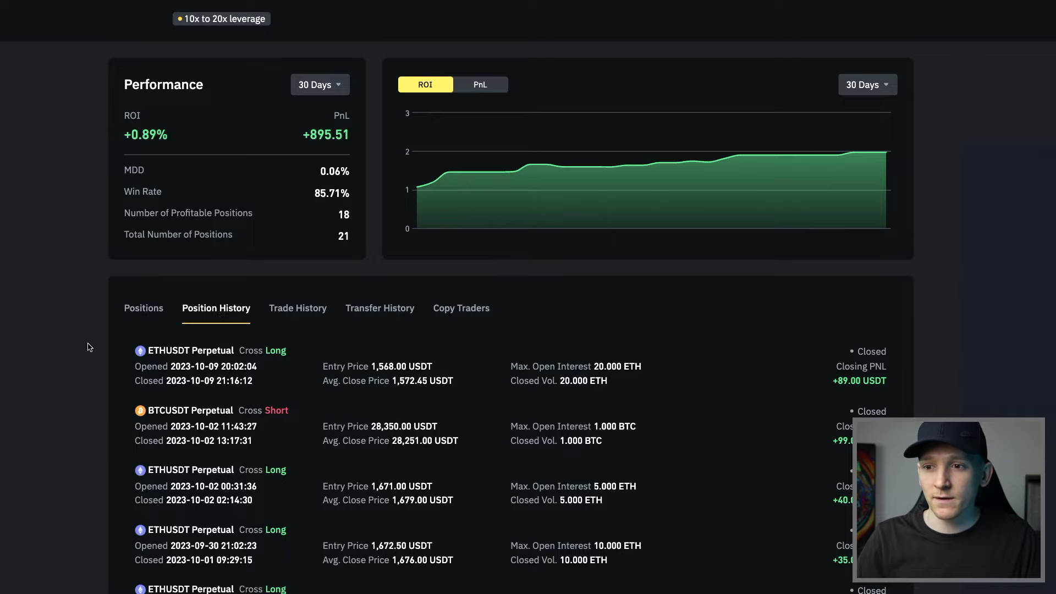
scroll(90, 347, "down", 3)
scroll(89, 347, "down", 1)
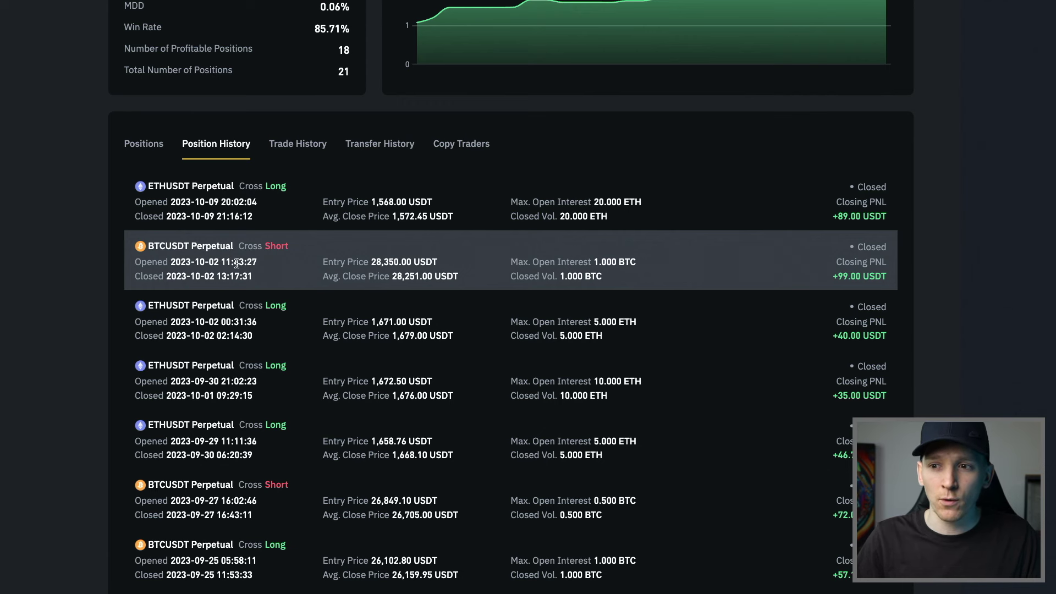
scroll(236, 263, "down", 1)
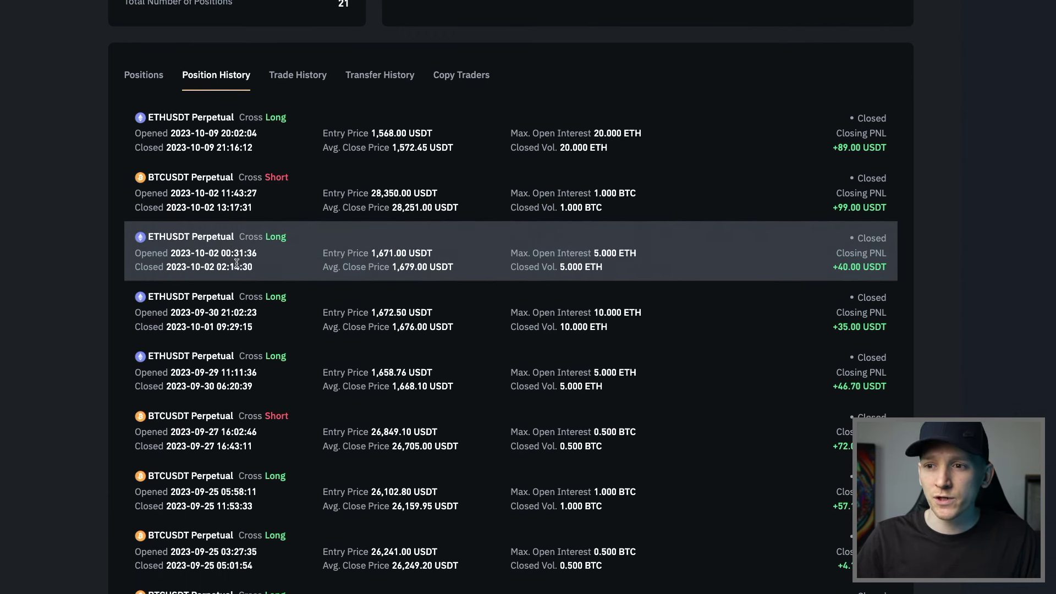
scroll(237, 264, "down", 1)
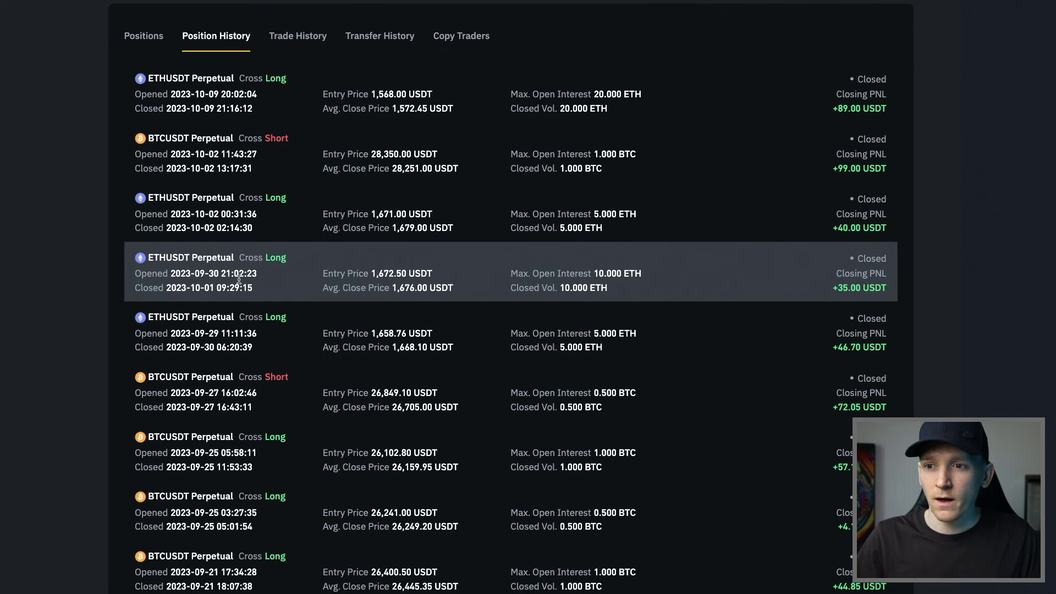
scroll(247, 276, "down", 1)
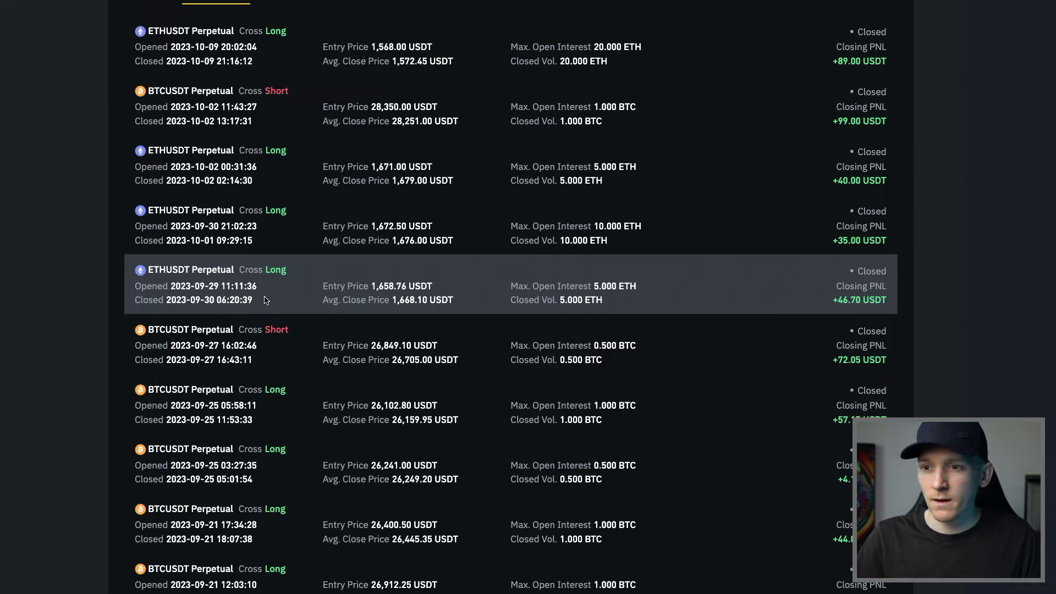
scroll(265, 300, "down", 2)
scroll(234, 294, "up", 2)
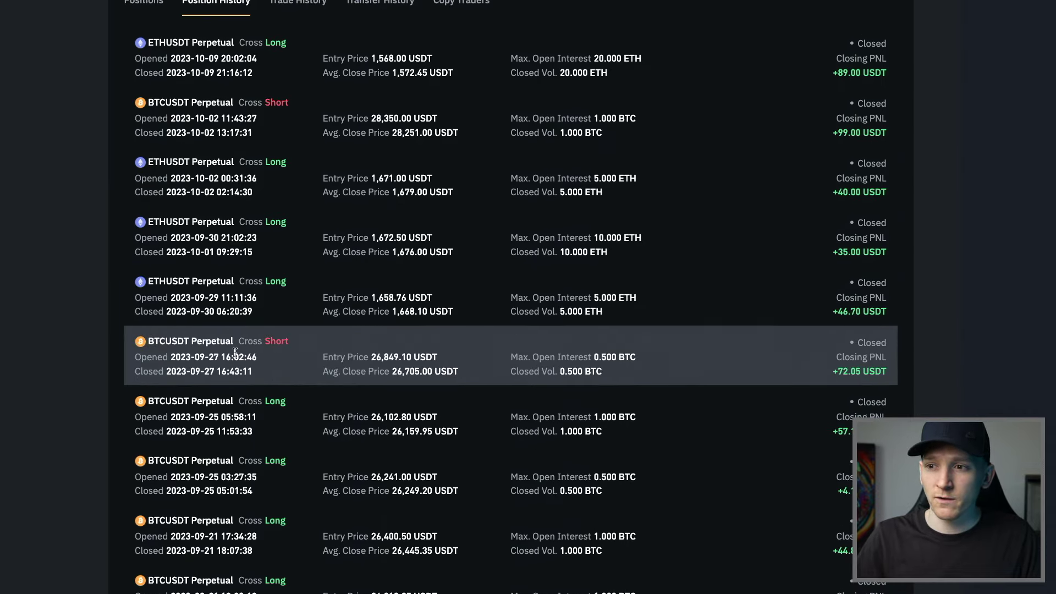
scroll(235, 352, "up", 4)
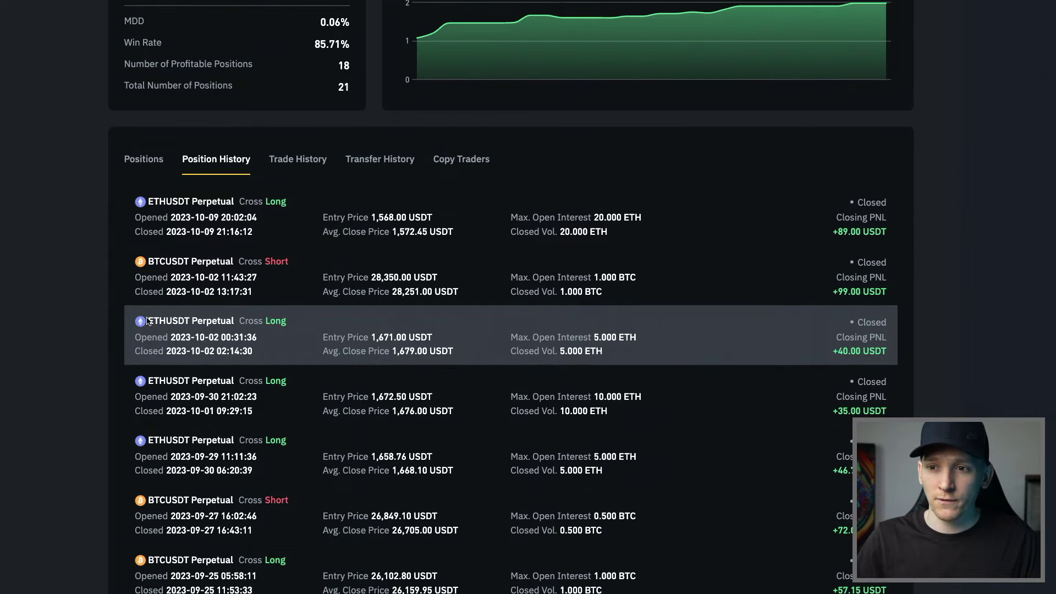
scroll(107, 264, "down", 2)
scroll(319, 242, "down", 2)
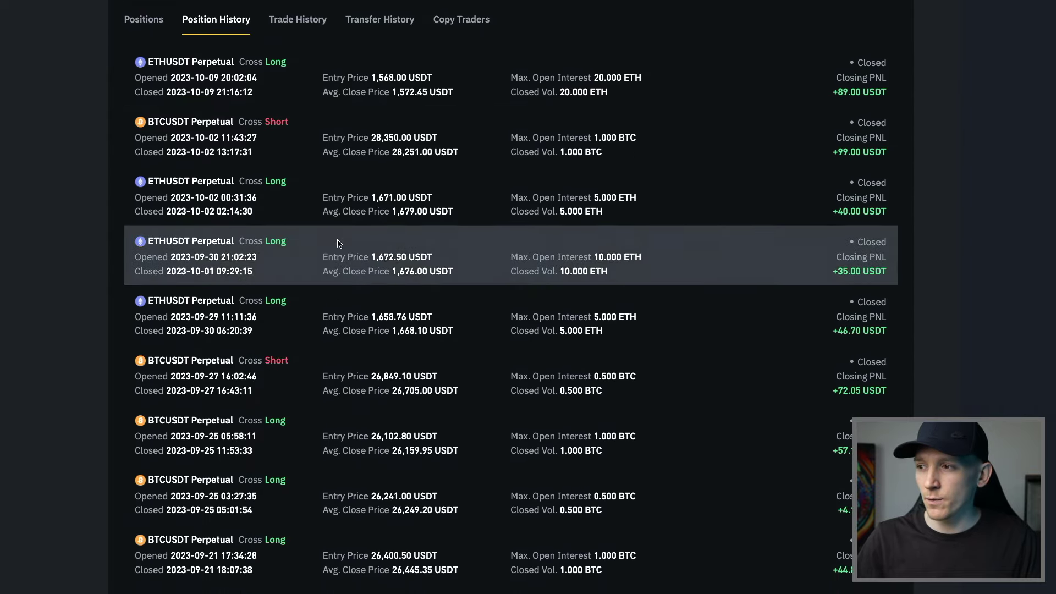
scroll(702, 302, "down", 3)
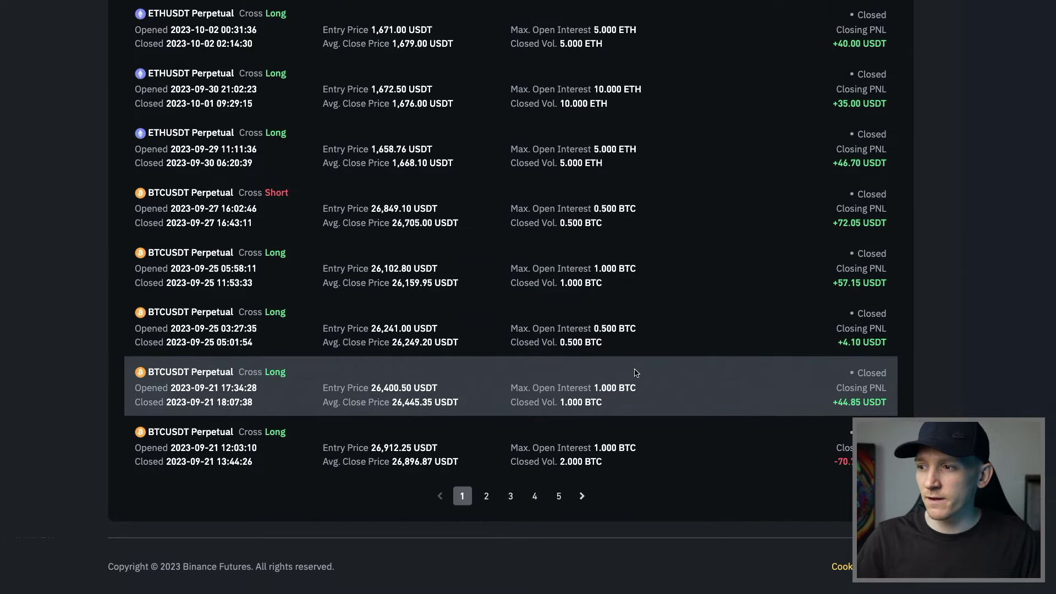
scroll(554, 377, "up", 6)
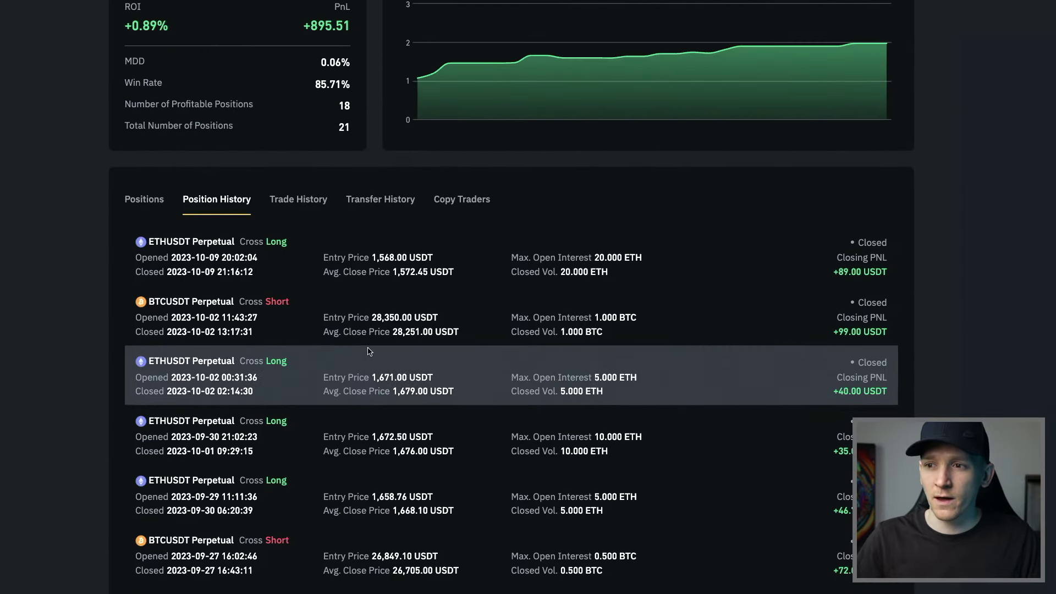
scroll(370, 305, "up", 1)
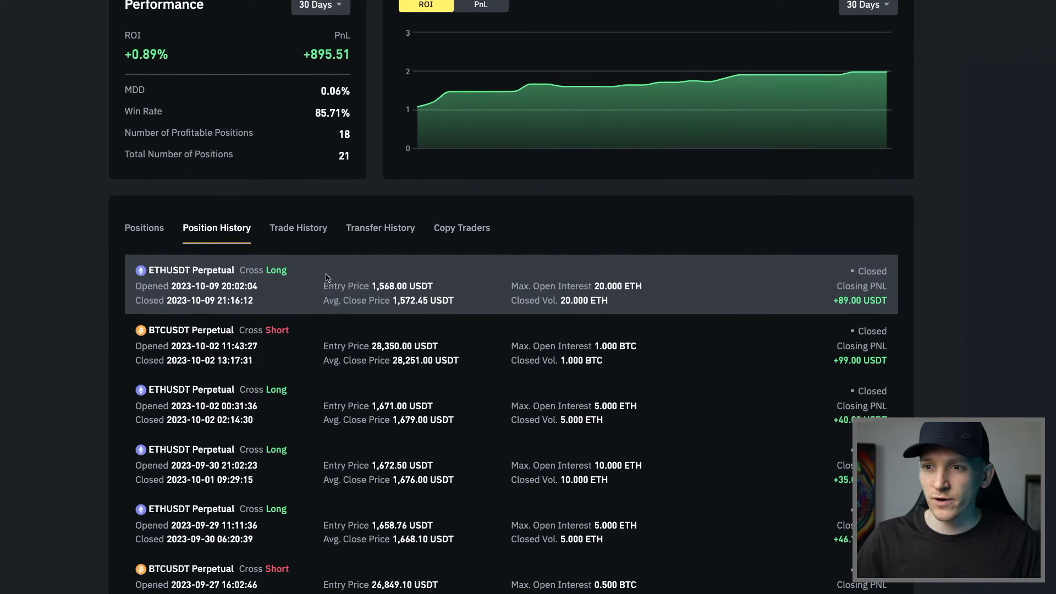
- Look through the portfolio's Trade History and Transfer History, and review its Copy Traders with their margin balances, PNL and ROI
left_click(305, 235)
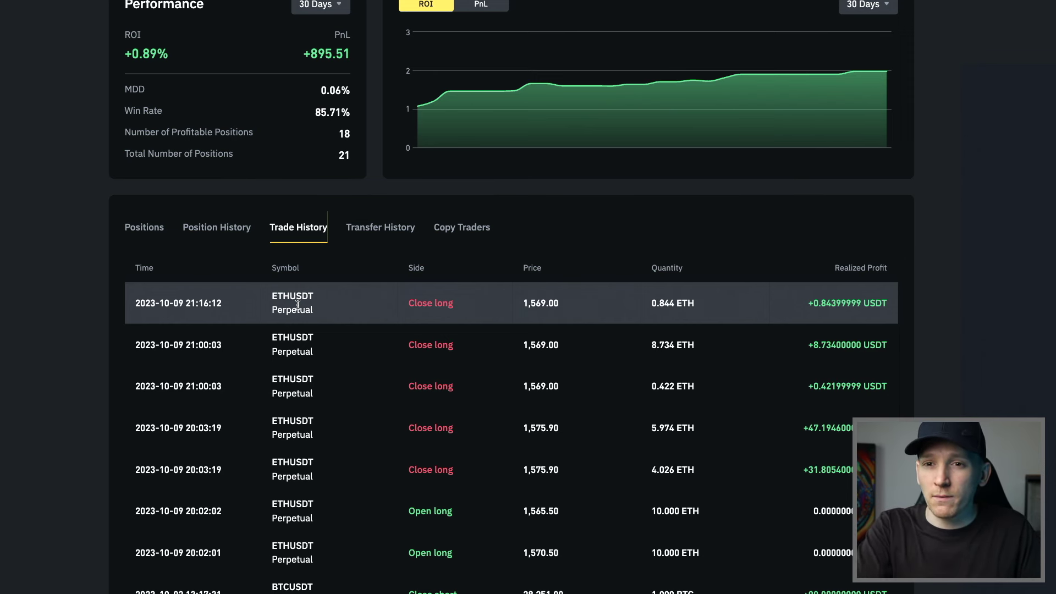
left_click(380, 227)
left_click(474, 350)
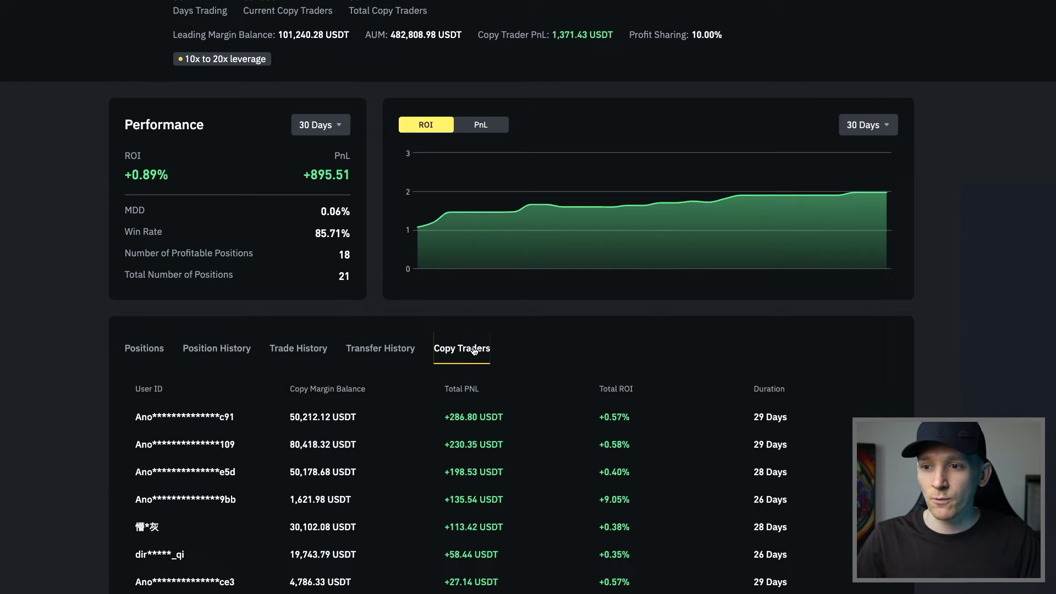
scroll(327, 394, "down", 3)
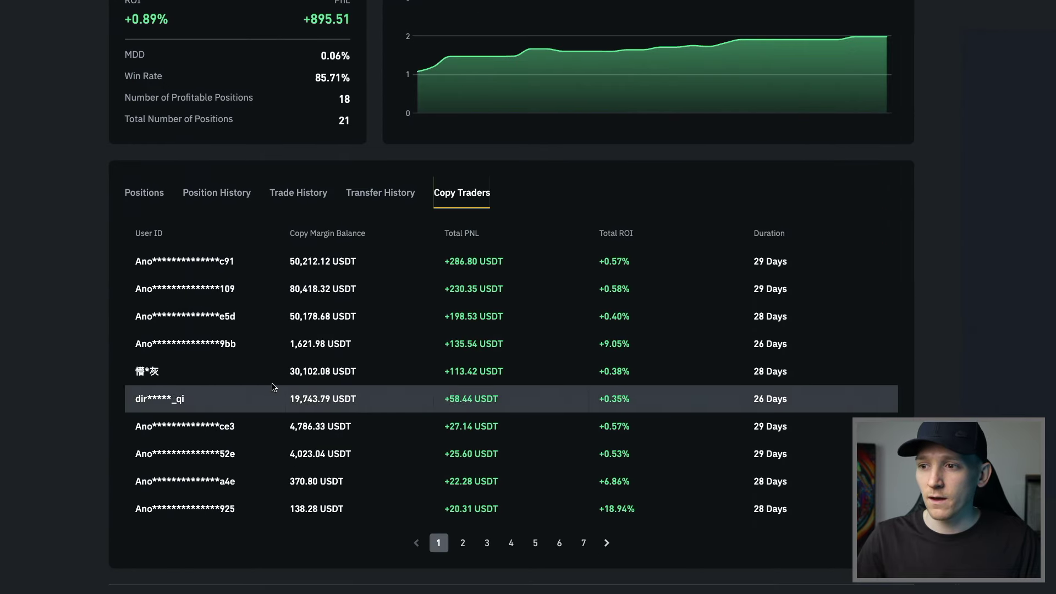
scroll(352, 385, "up", 1)
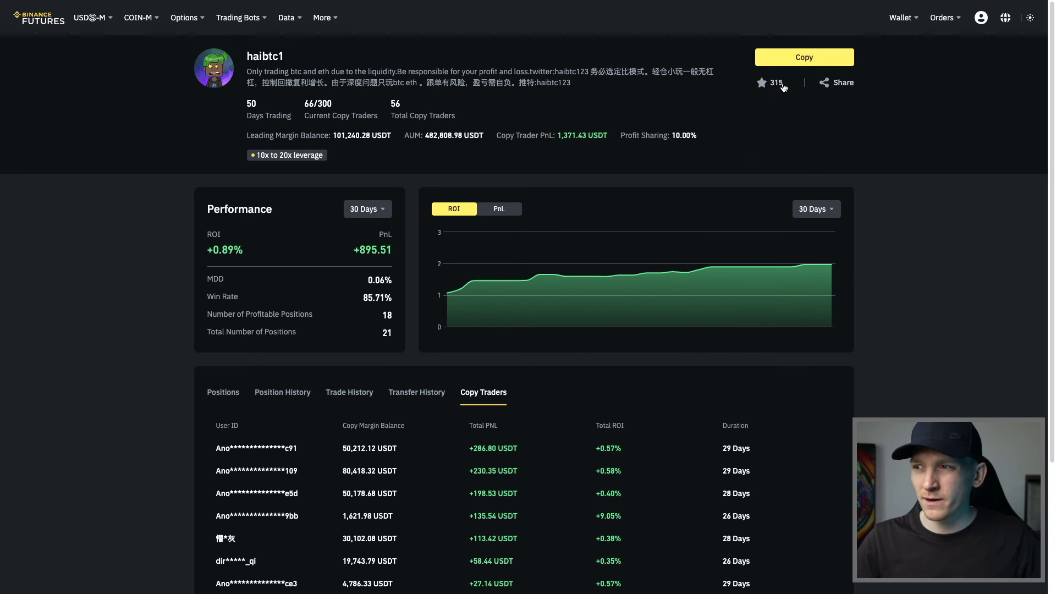
- Open the copy setup for this lead trader and read how Fixed Amount orders are opened
left_click(799, 59)
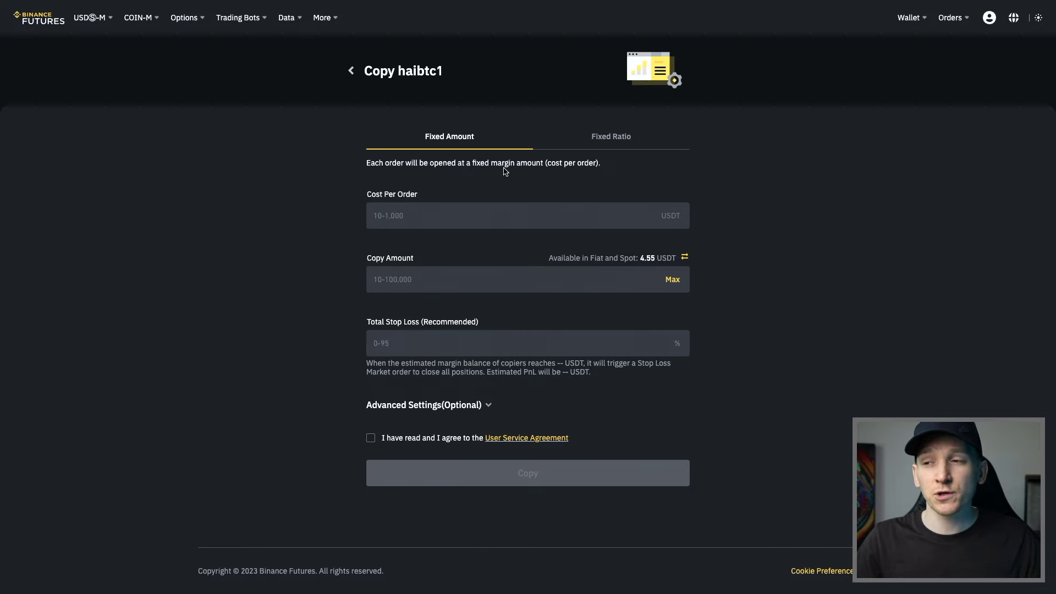
left_click_drag(434, 165, 591, 165)
left_click(589, 165)
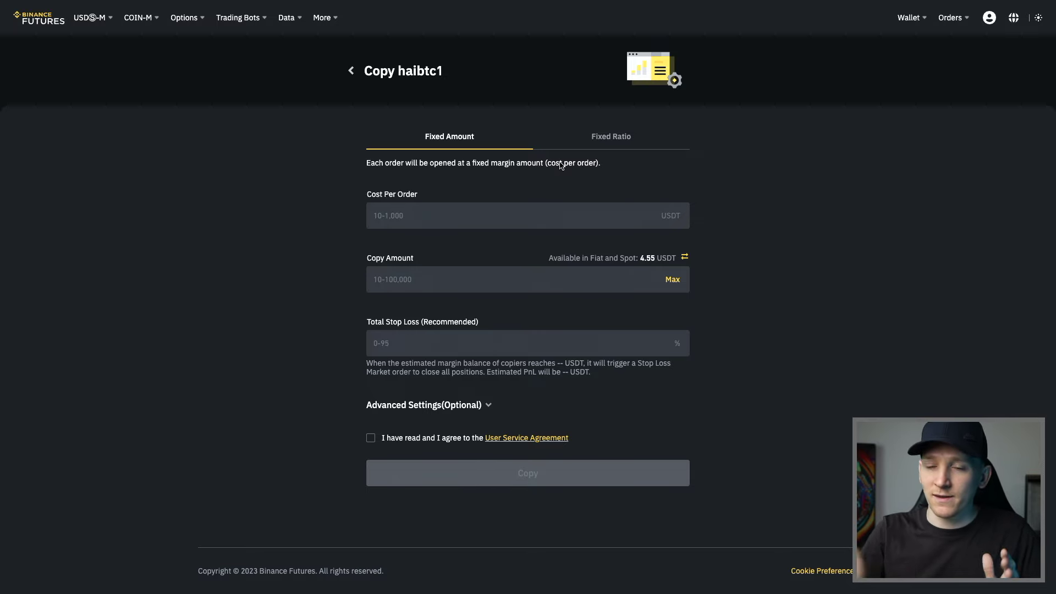
- Compare the description and fields of Fixed Ratio with those of Fixed Amount, finishing on Fixed Amount
left_click(611, 141)
left_click_drag(386, 163, 517, 164)
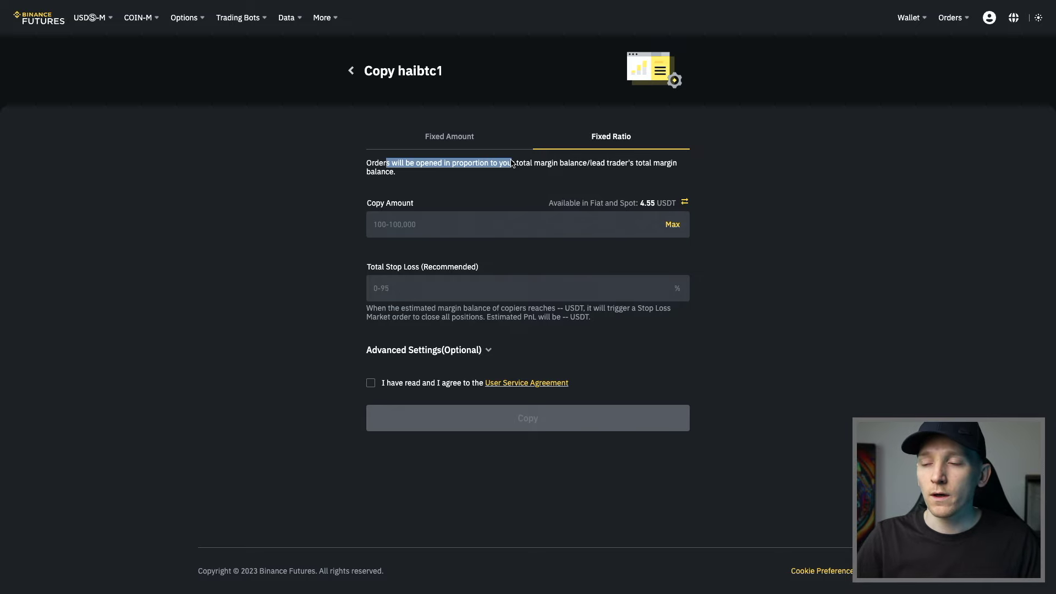
left_click(517, 164)
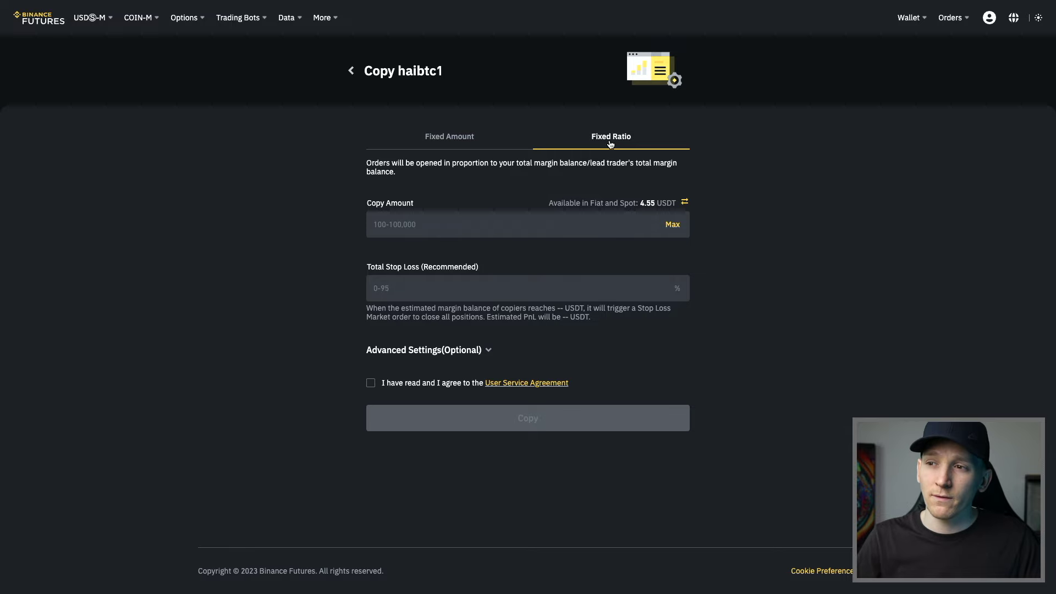
left_click(437, 140)
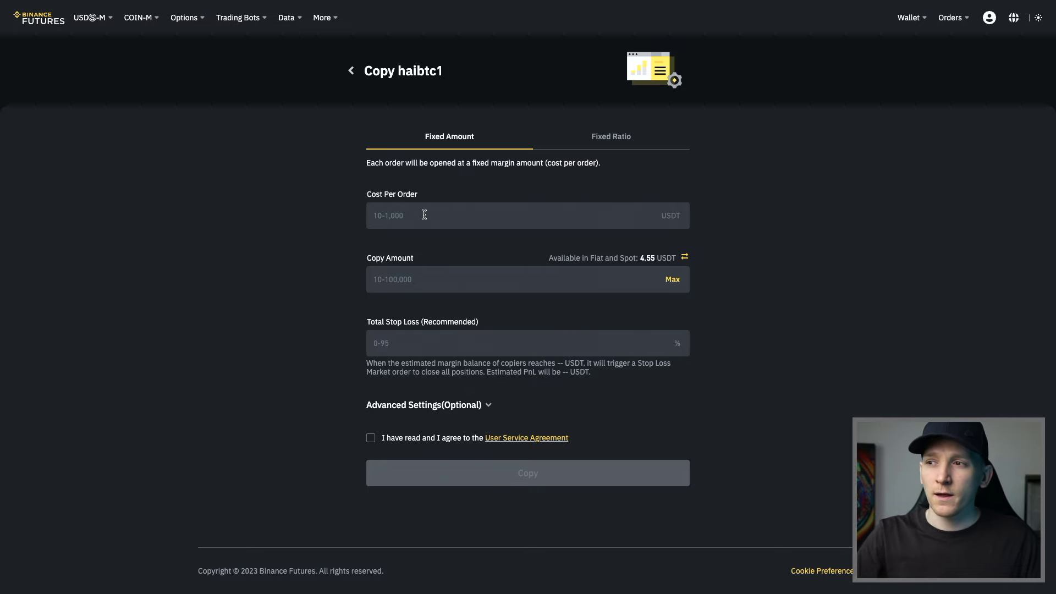
left_click(605, 135)
left_click(436, 218)
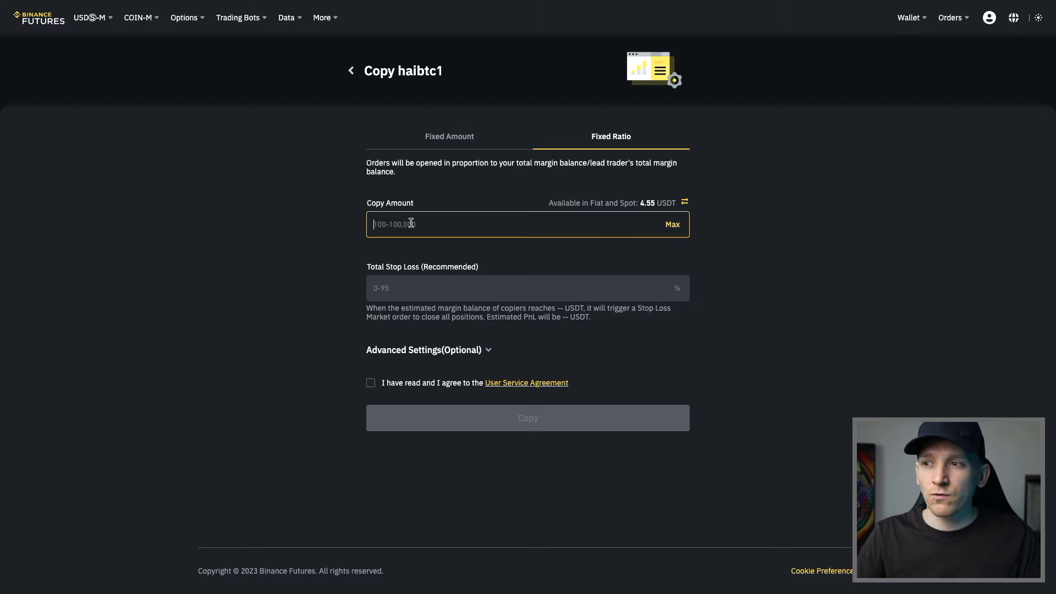
left_click(614, 136)
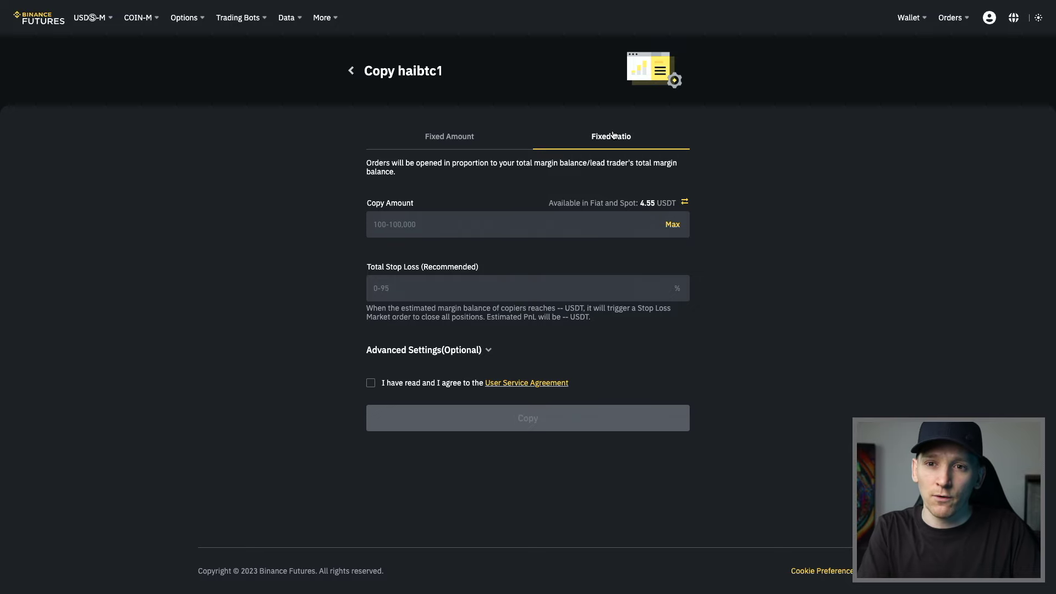
left_click(442, 144)
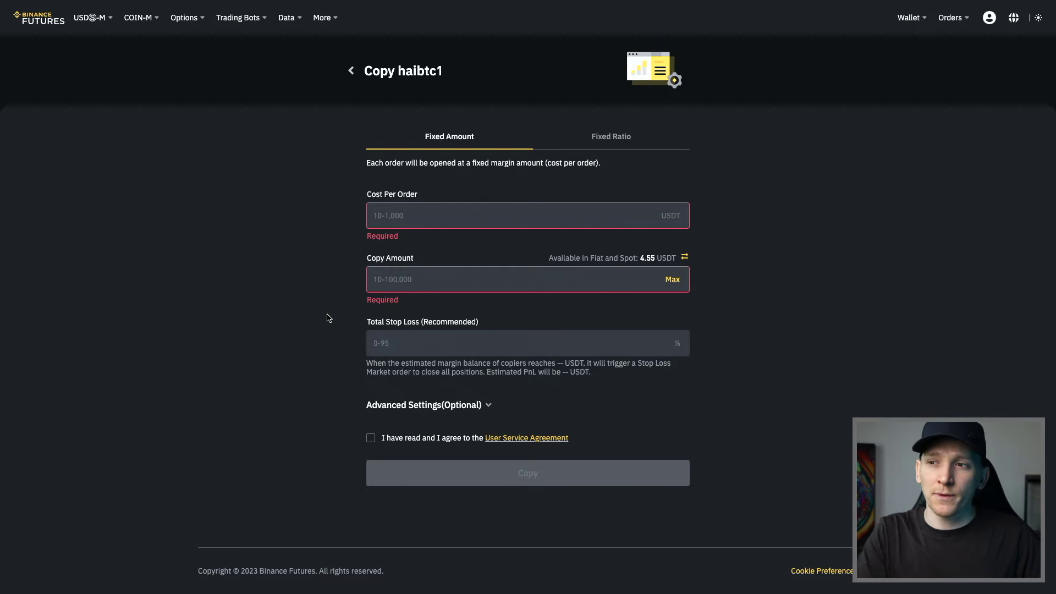
- Set the cost per order to 50 USDT and the copy amount to 1000 USDT
left_click(387, 215)
type("50")
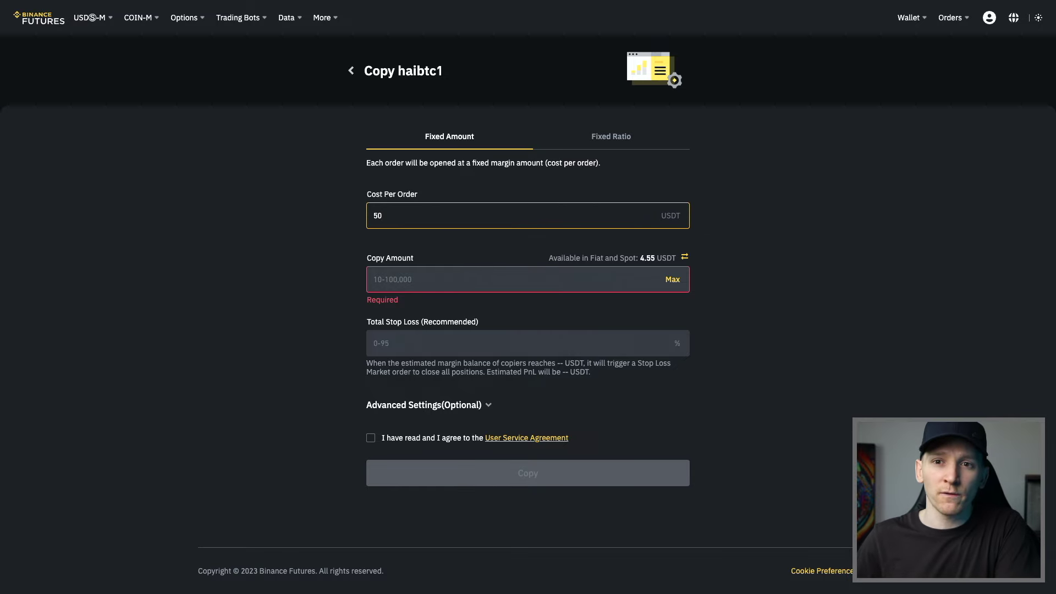
left_click(394, 279)
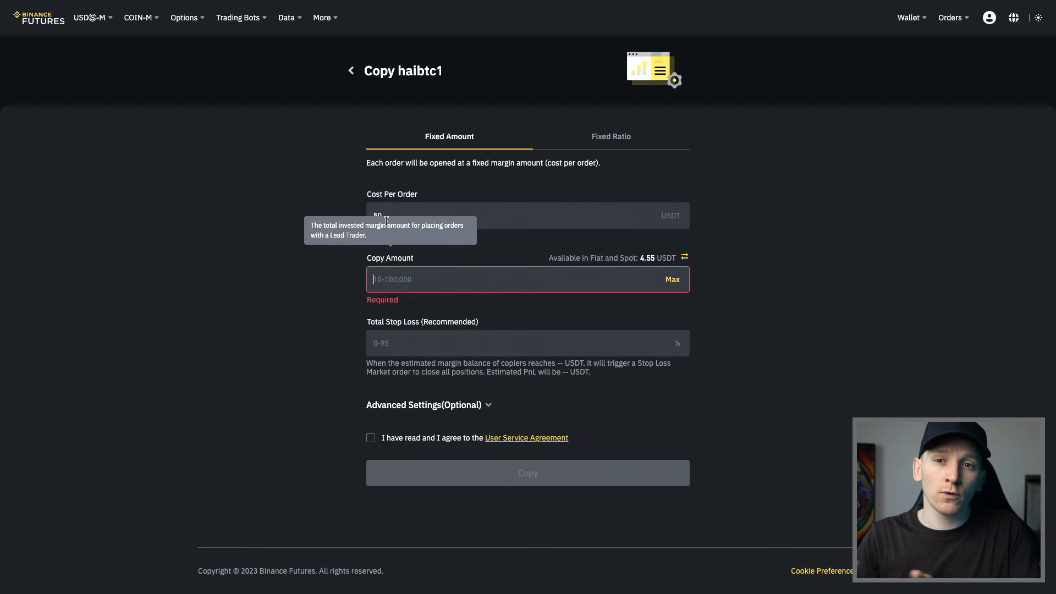
left_click(393, 279)
type("1000")
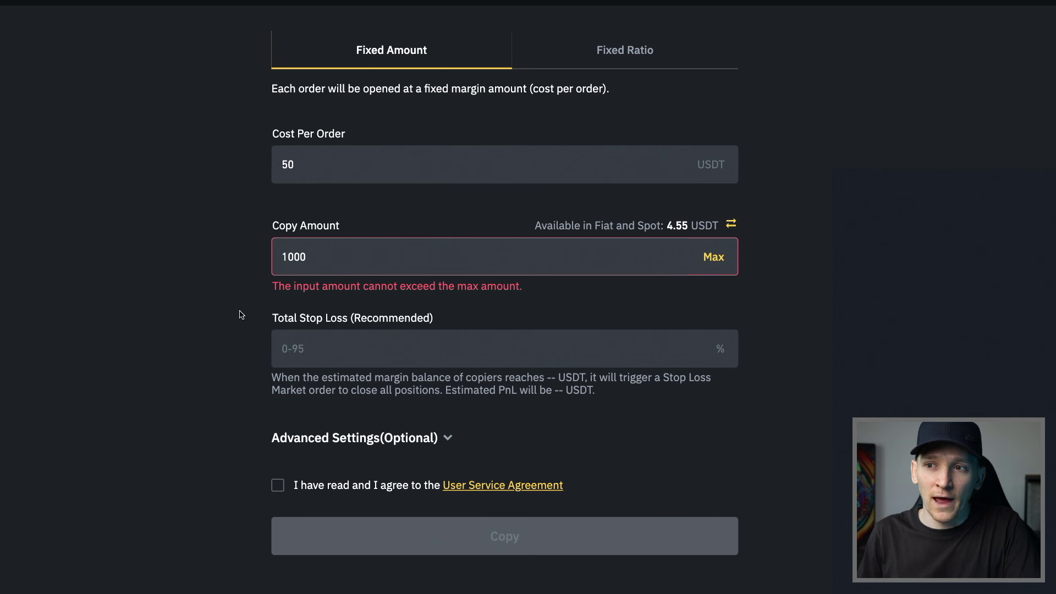
- Set the total stop loss to 30% and read the estimated PnL note below it
left_click(317, 344)
type("30")
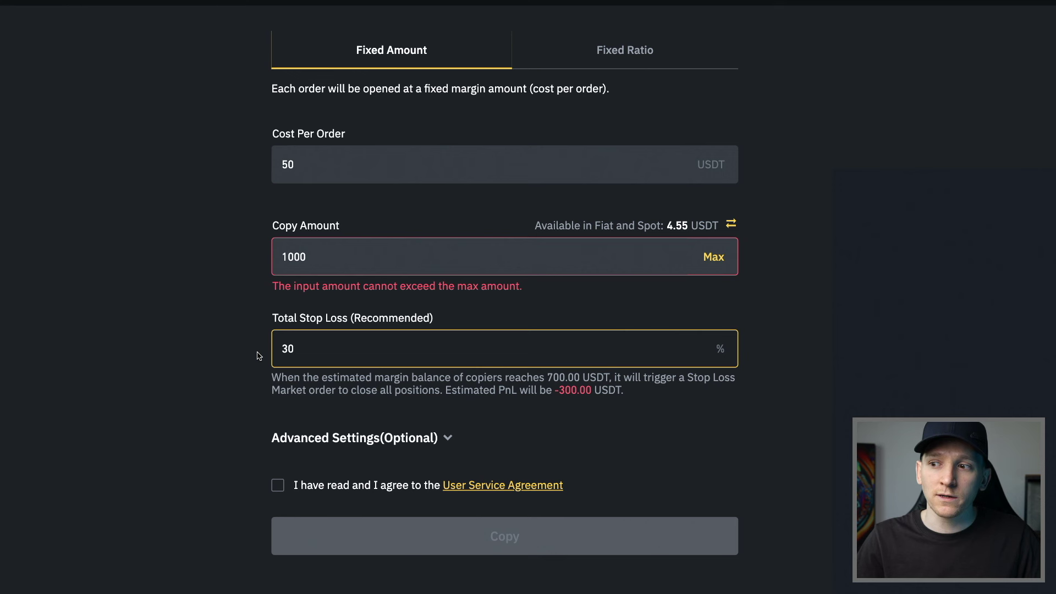
left_click_drag(474, 390, 640, 391)
left_click(641, 392)
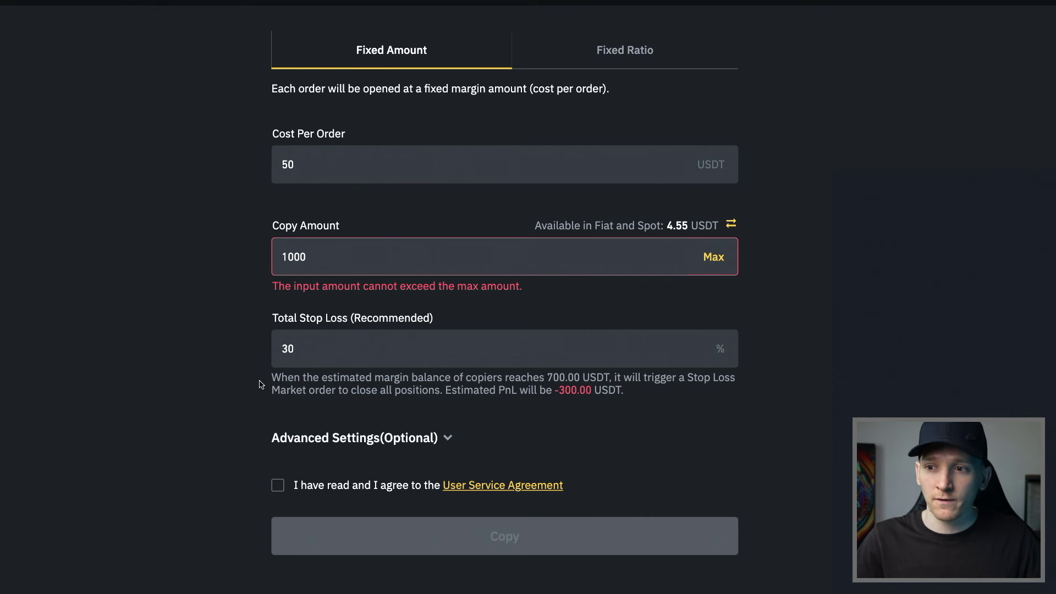
- Expand the optional advanced settings of the copy setup
scroll(250, 348, "down", 1)
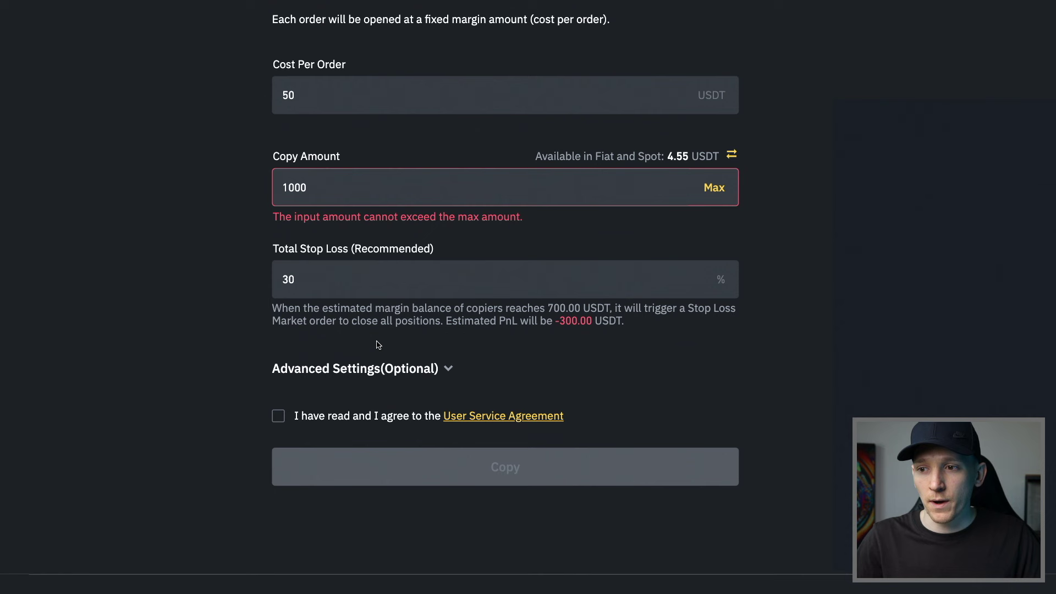
left_click(367, 410)
scroll(237, 339, "down", 3)
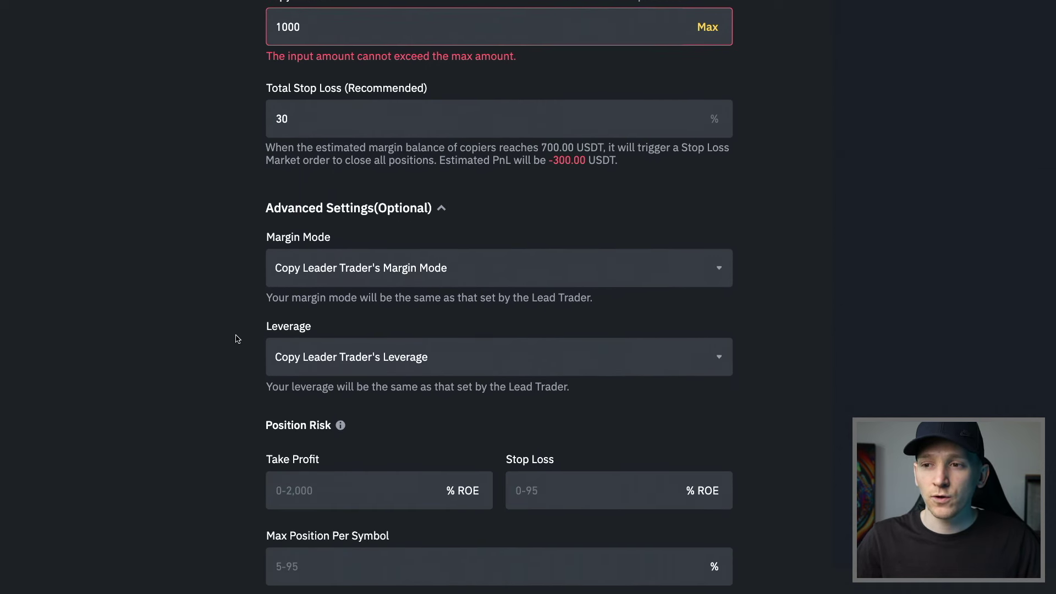
- Try Fixed Mode with its Cross and Isolated options, and return the margin mode to Copy Leader Trader's Margin Mode
left_click(372, 271)
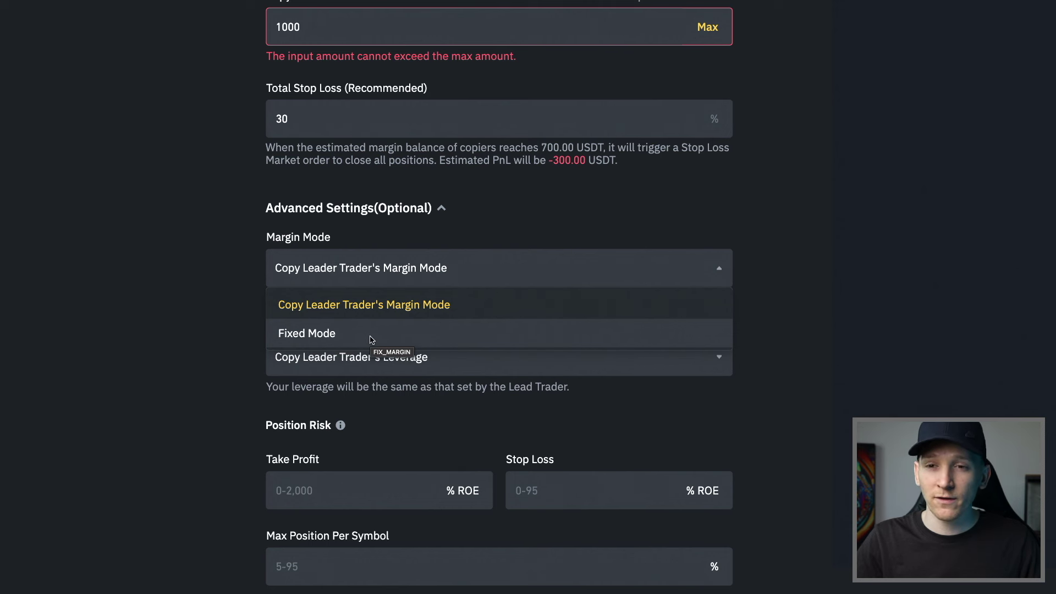
left_click(317, 337)
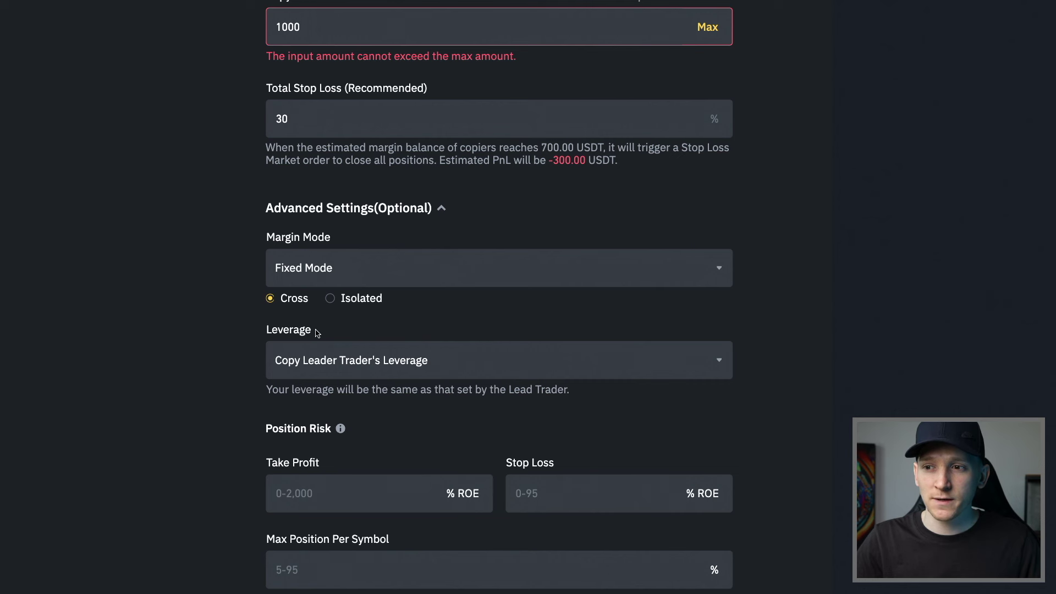
scroll(237, 263, "down", 1)
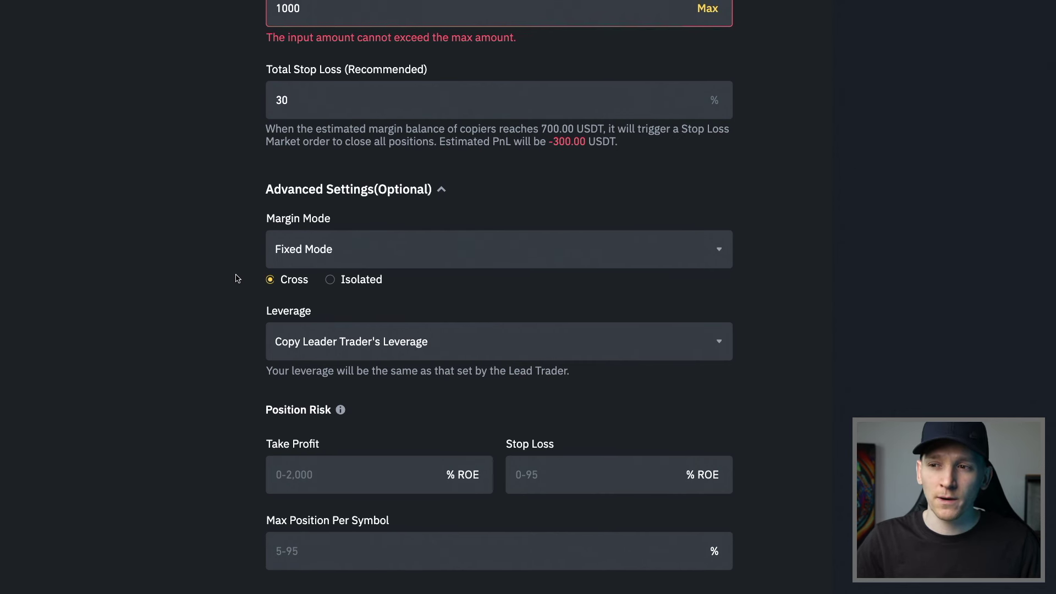
scroll(236, 278, "up", 1)
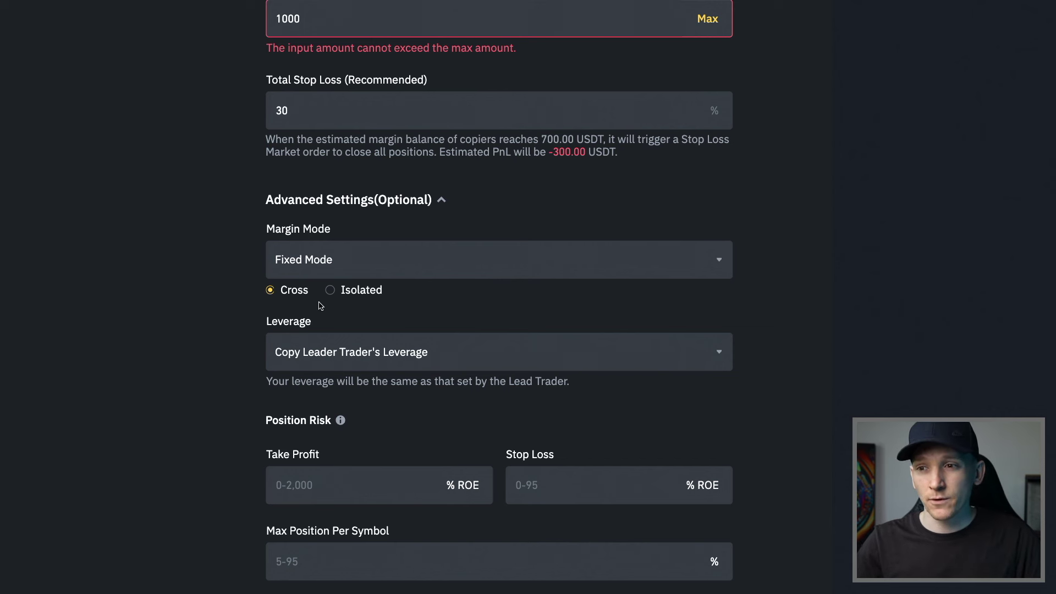
left_click(343, 291)
left_click(292, 294)
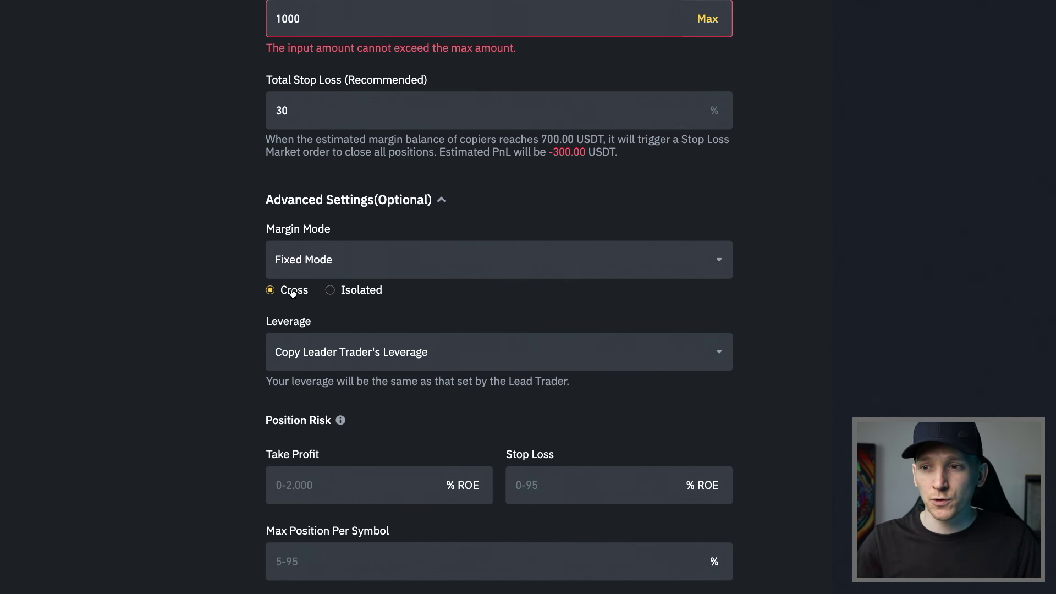
left_click(325, 264)
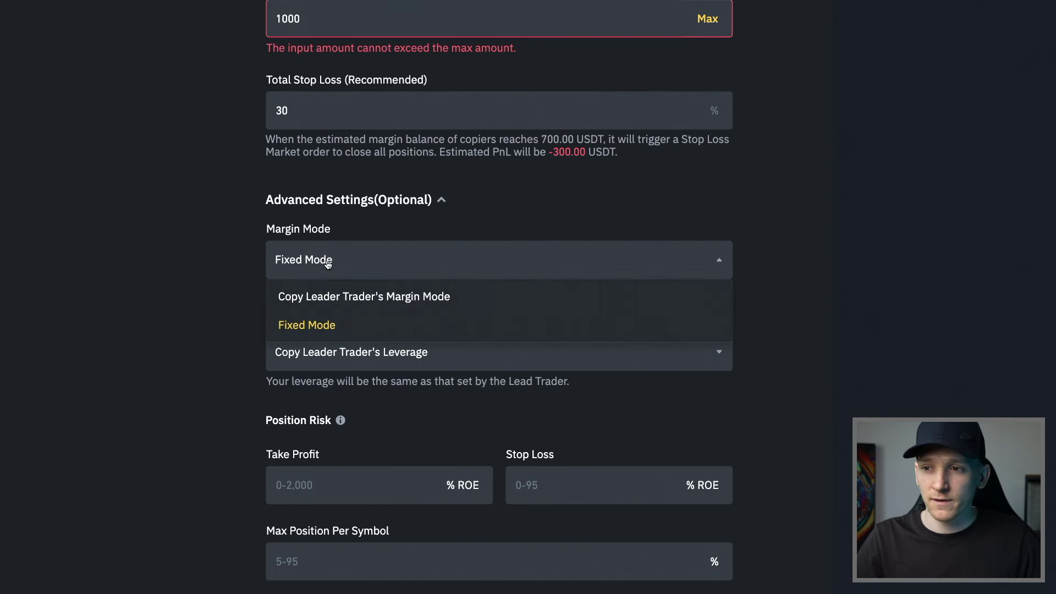
left_click(340, 297)
- Try Fixed Leverage while reviewing the other copy settings, and return the leverage to Copy Leader Trader's Leverage
scroll(228, 259, "down", 2)
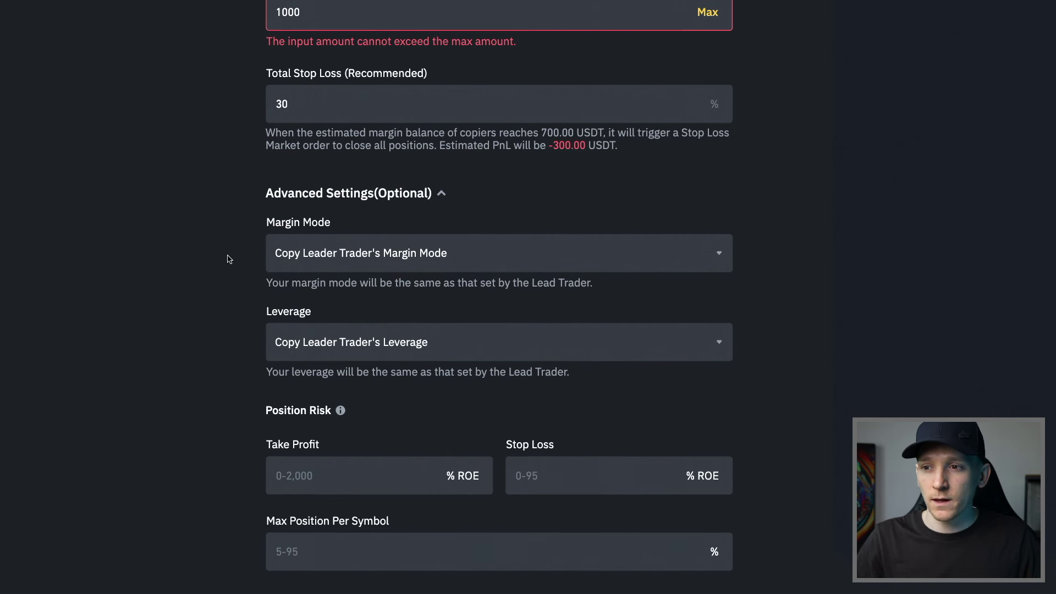
left_click(338, 245)
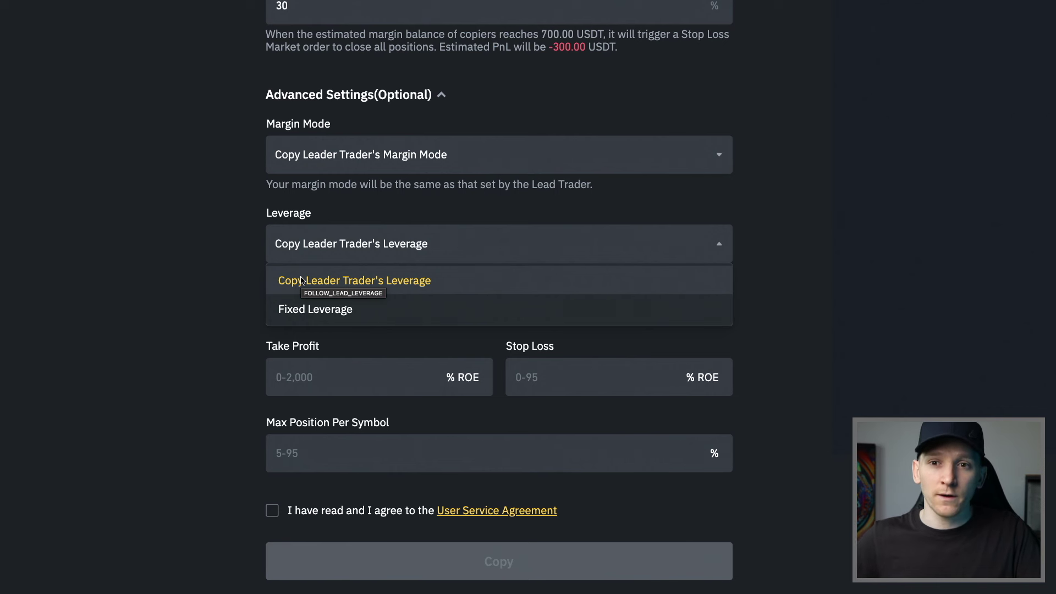
left_click(315, 309)
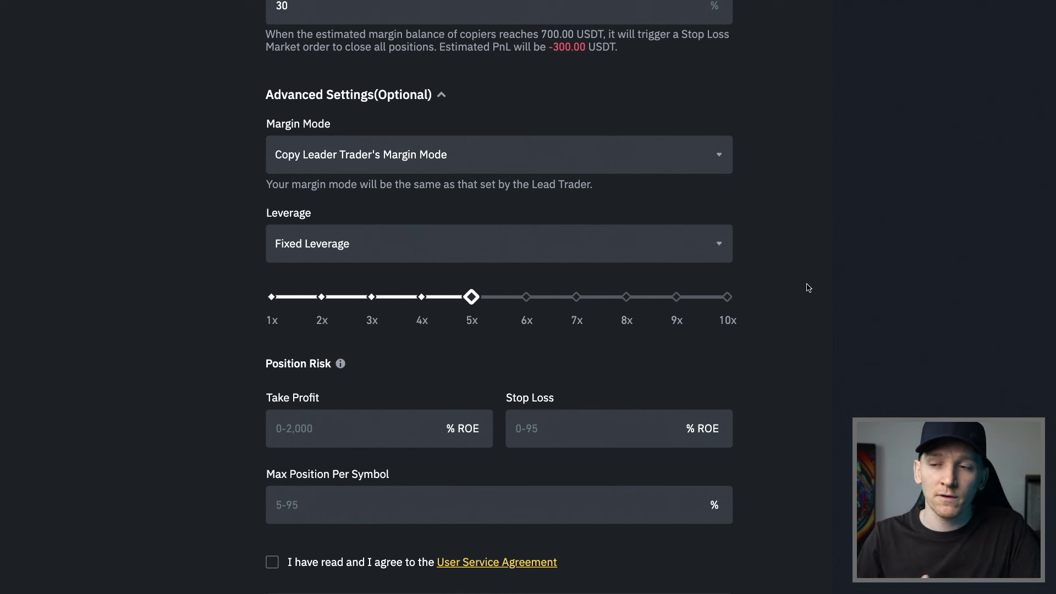
scroll(242, 303, "up", 1)
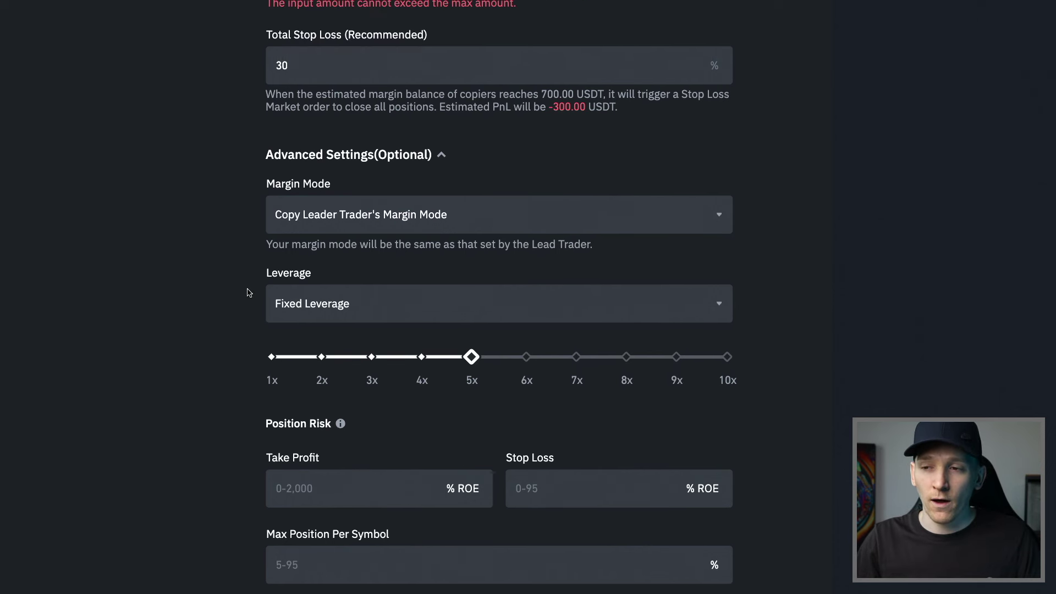
scroll(252, 283, "down", 1)
scroll(253, 283, "up", 1)
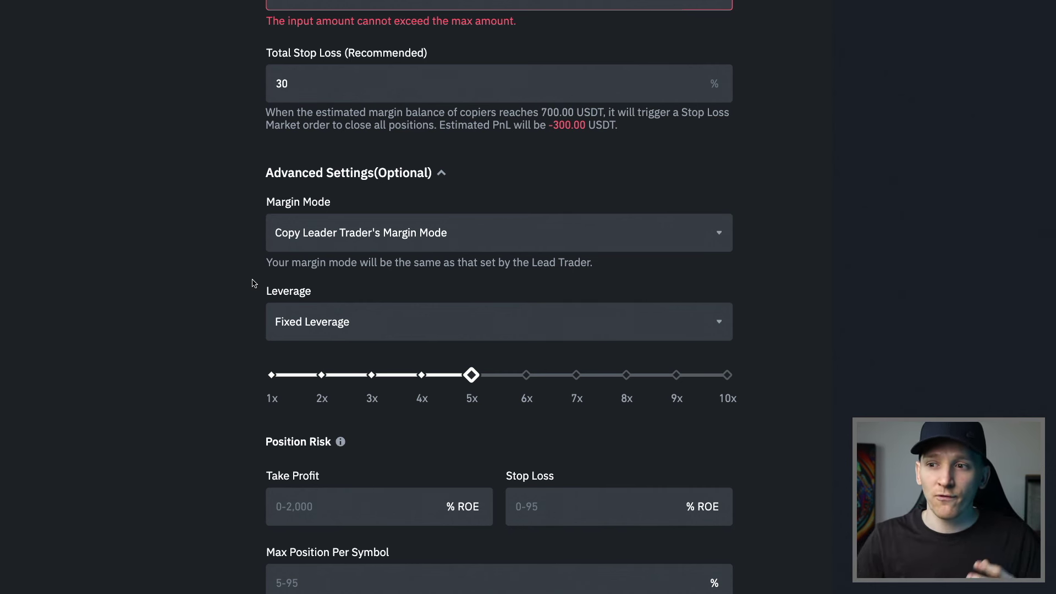
scroll(247, 279, "up", 2)
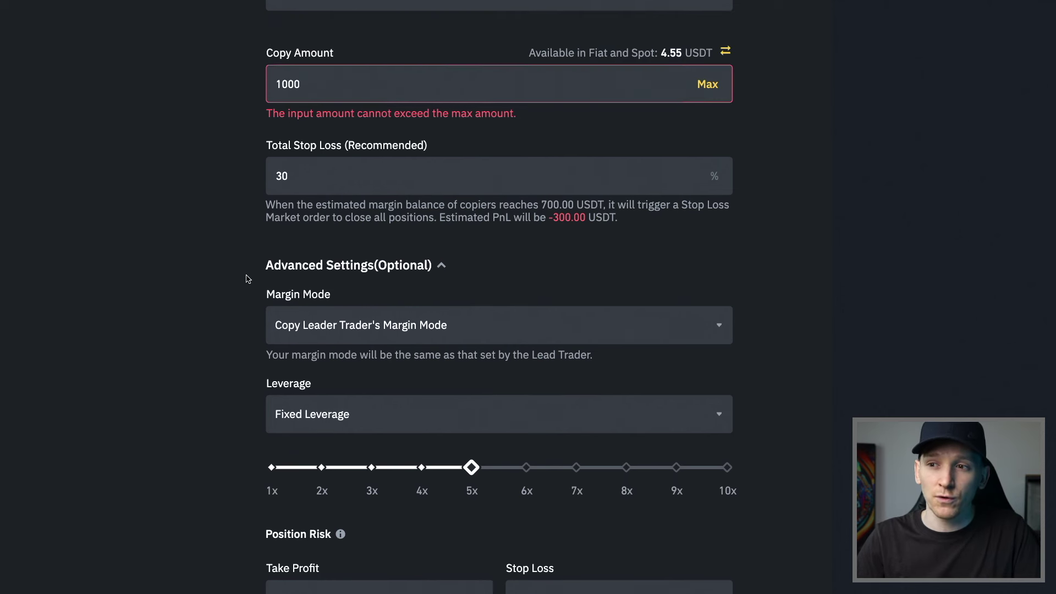
scroll(247, 278, "up", 2)
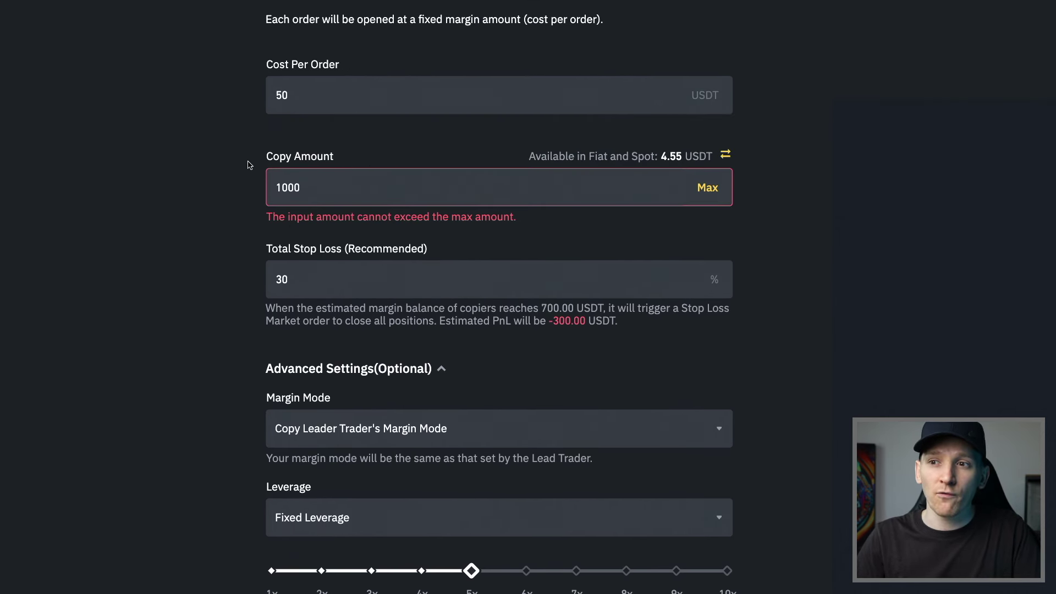
scroll(256, 243, "down", 5)
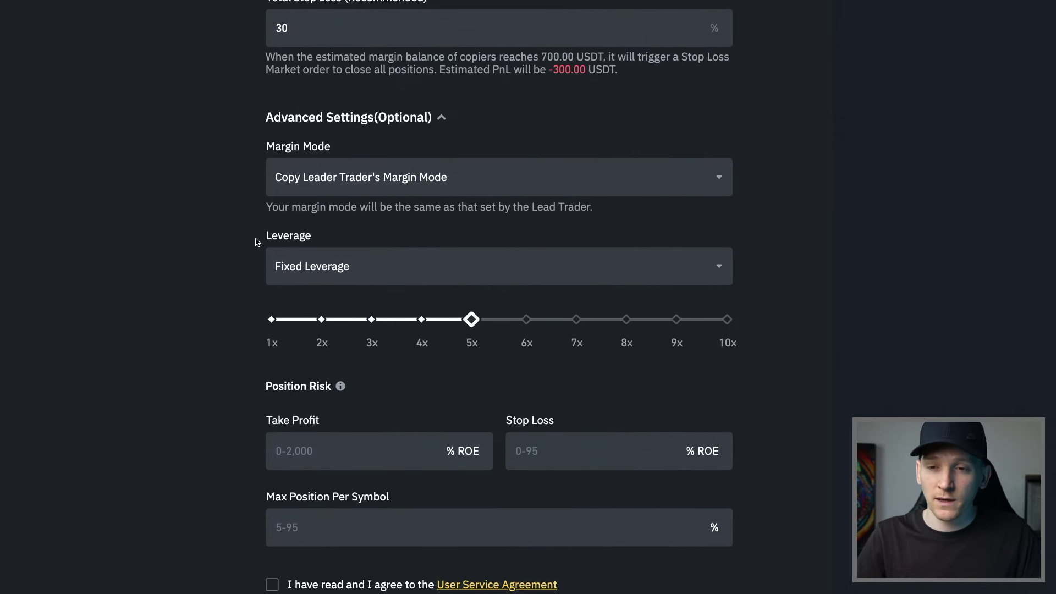
left_click(331, 280)
left_click(333, 291)
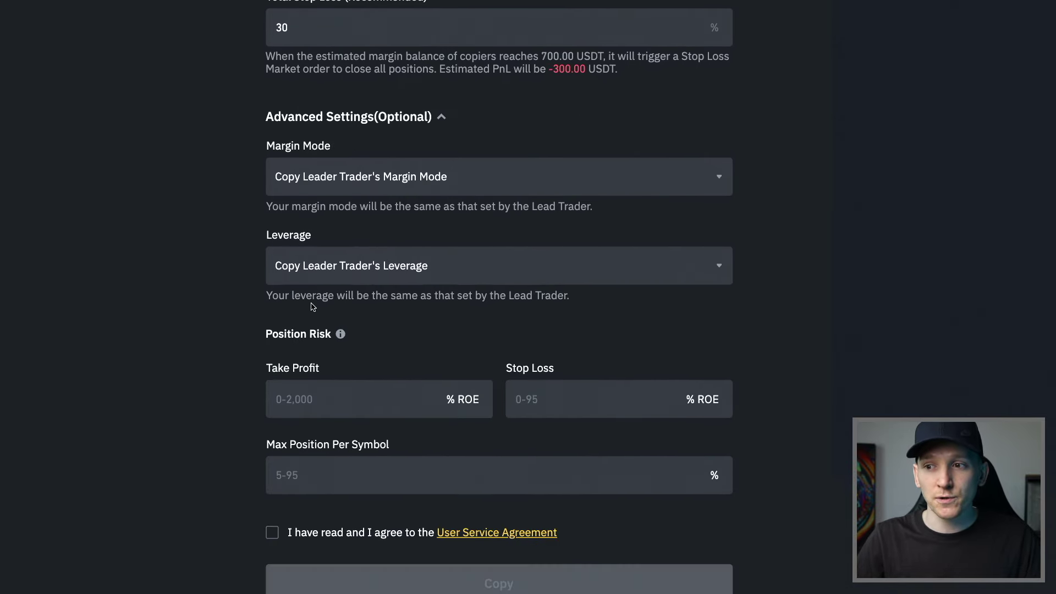
- Try Fixed Leverage at 2x, 3x and 1x, and restore the Copy Leader Trader's Leverage option
left_click(403, 270)
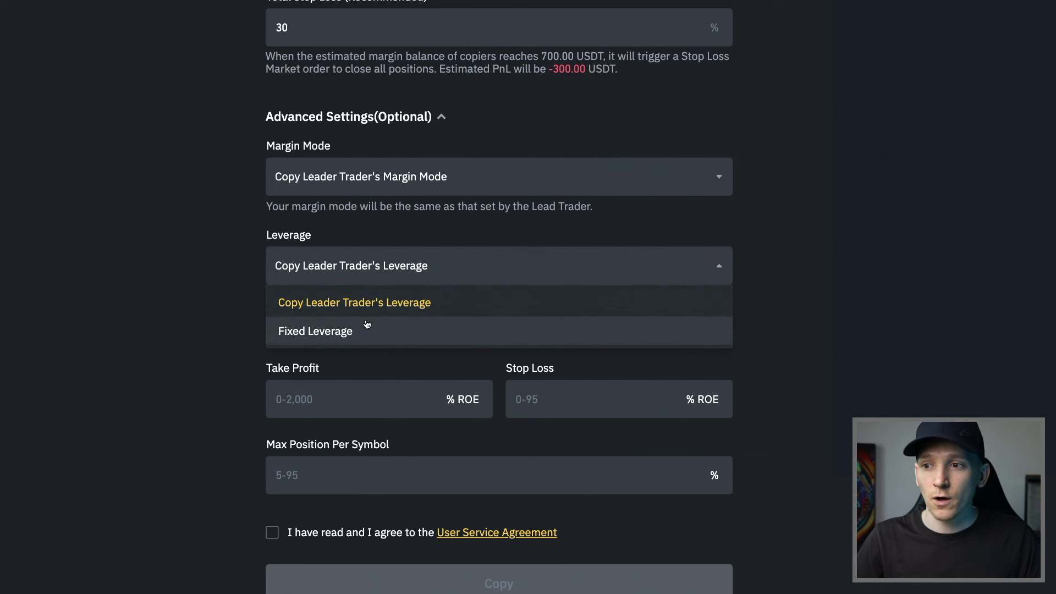
left_click(343, 328)
left_click(320, 322)
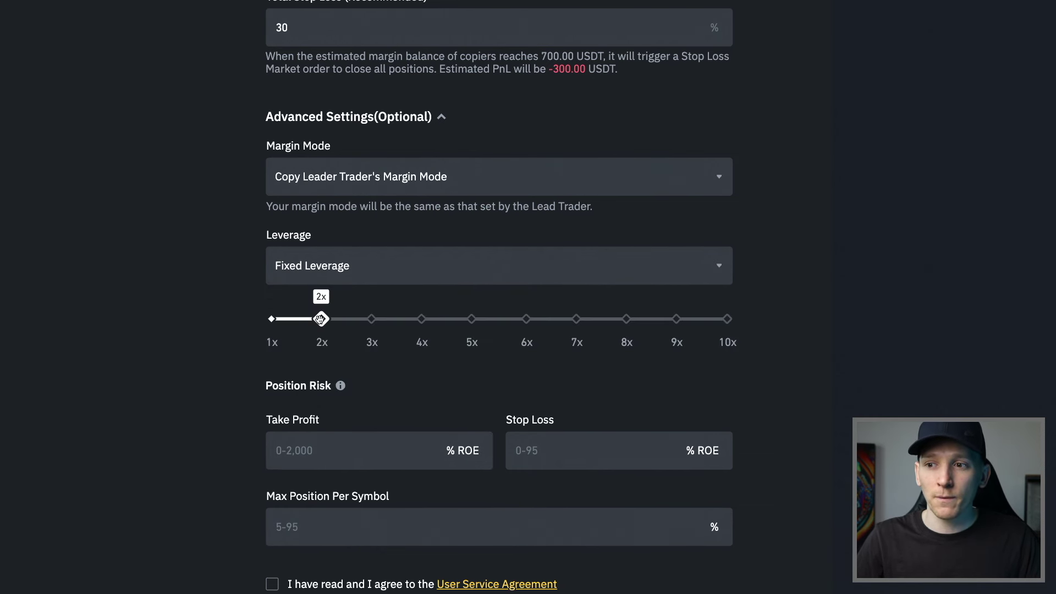
left_click(376, 323)
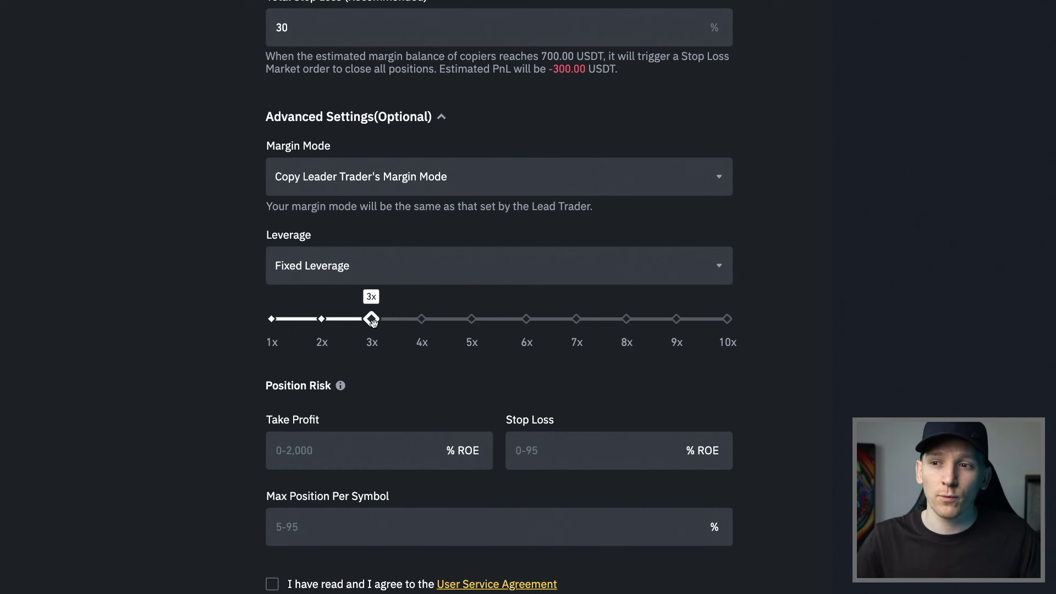
left_click_drag(372, 322, 272, 322)
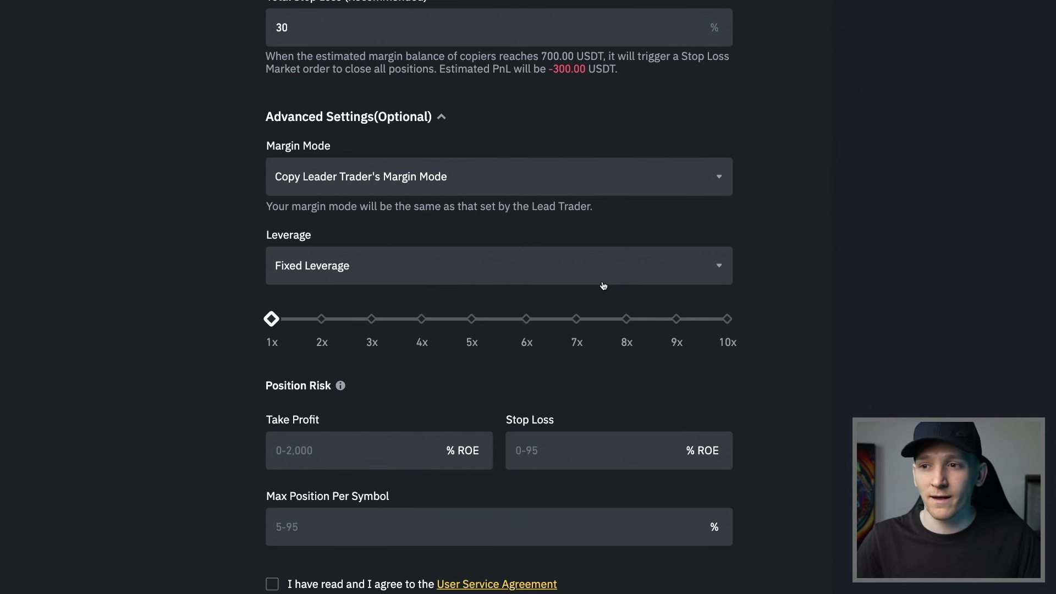
left_click(653, 263)
left_click(318, 303)
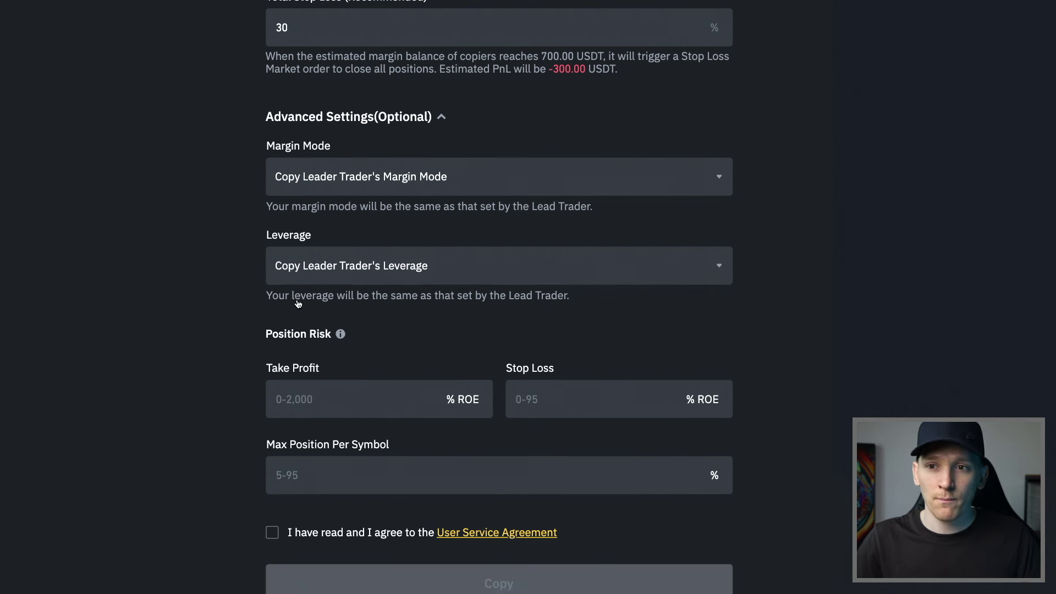
- Set the Position Risk stop loss to 15% ROE in the advanced copy settings
scroll(253, 303, "up", 5)
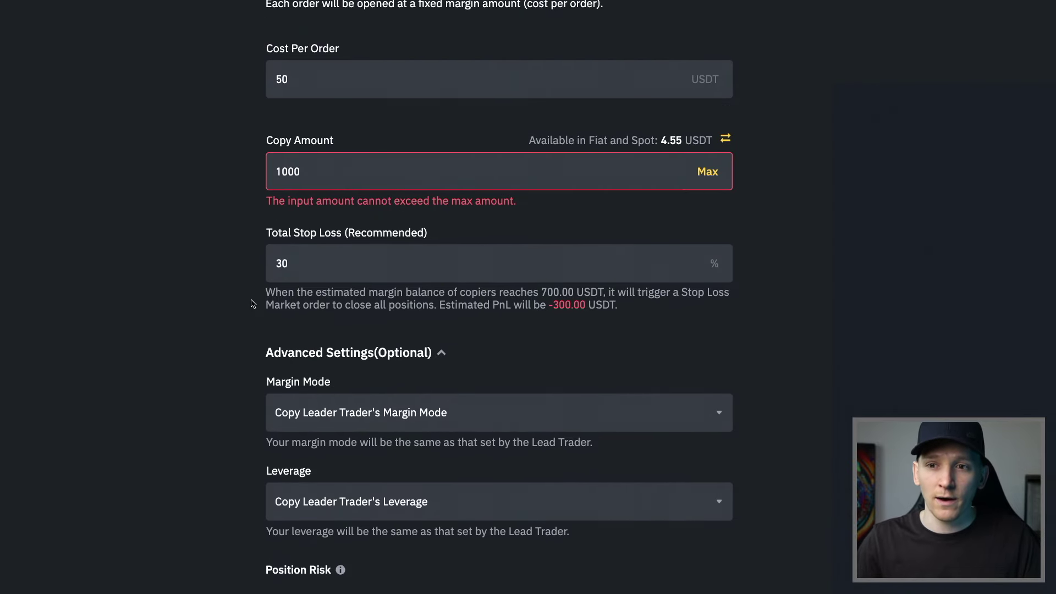
scroll(253, 304, "down", 6)
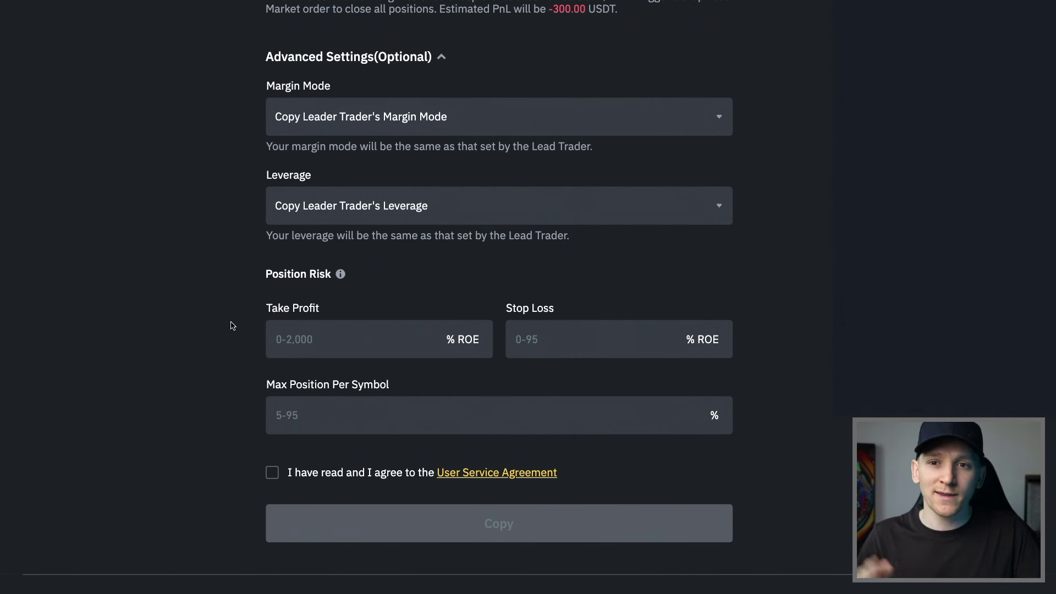
scroll(232, 326, "up", 4)
scroll(232, 326, "up", 2)
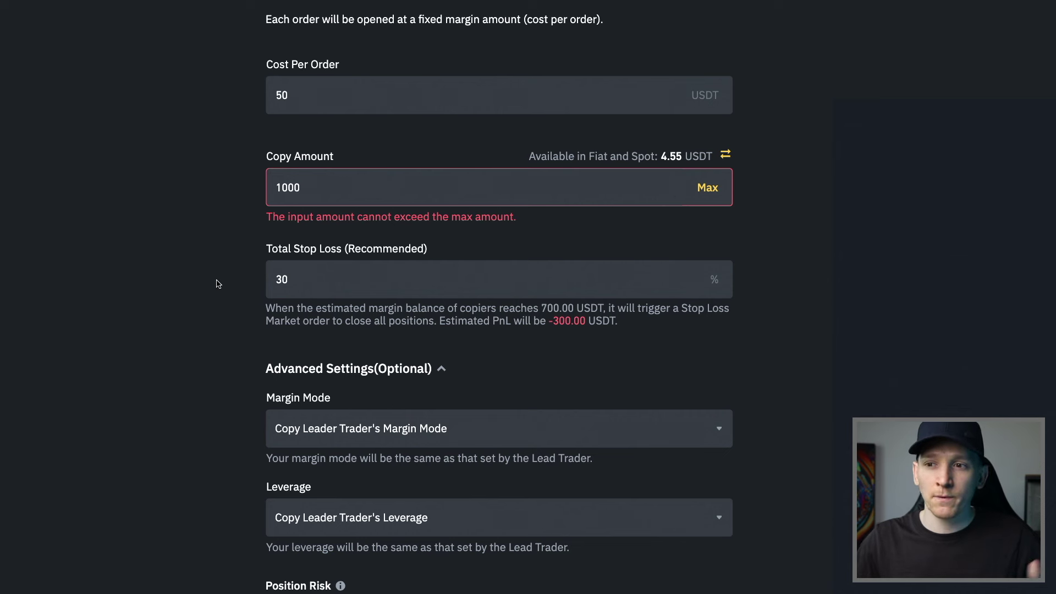
scroll(216, 283, "down", 6)
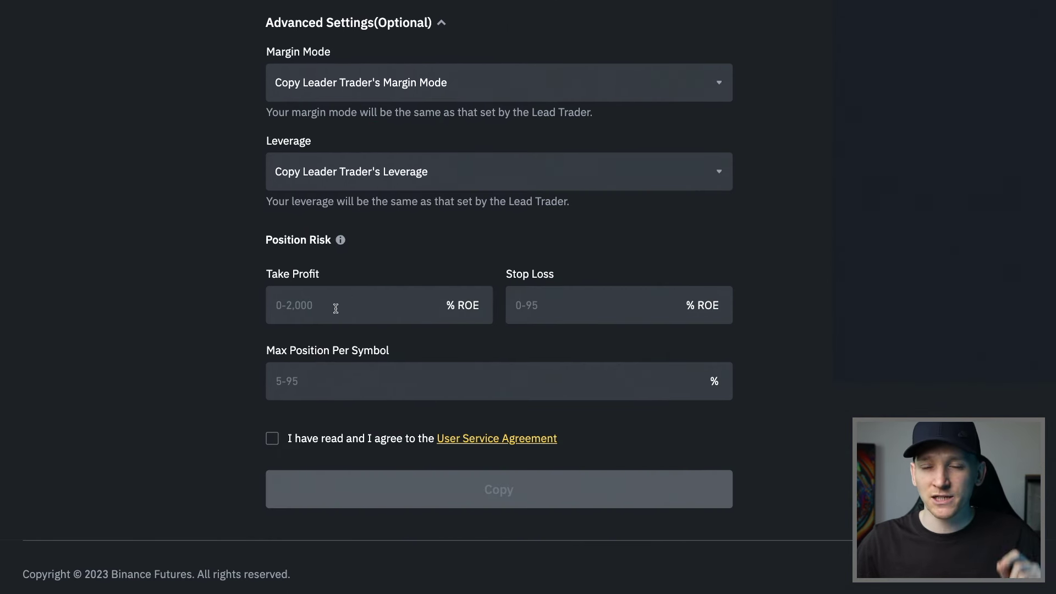
left_click(556, 300)
type("15")
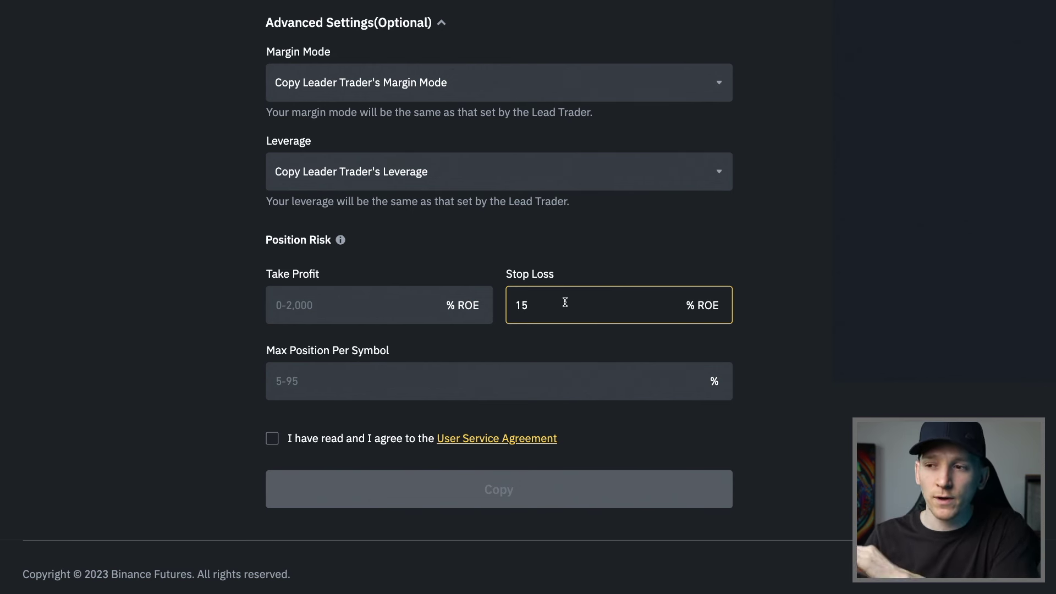
- Try 25% ROE as the Position Risk take profit, and set it to 30% ROE instead
left_click(321, 305)
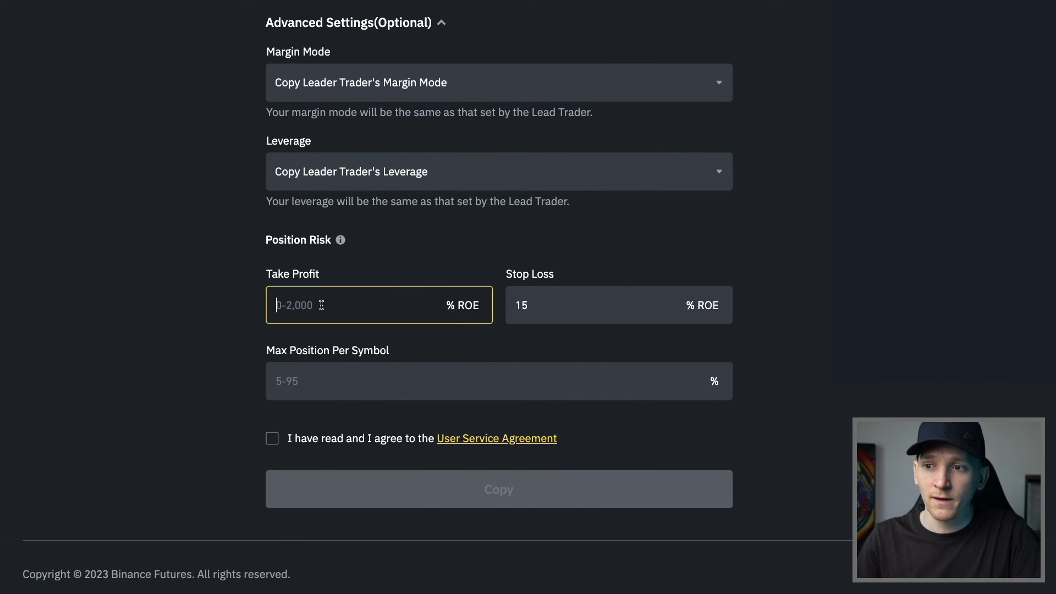
type("25")
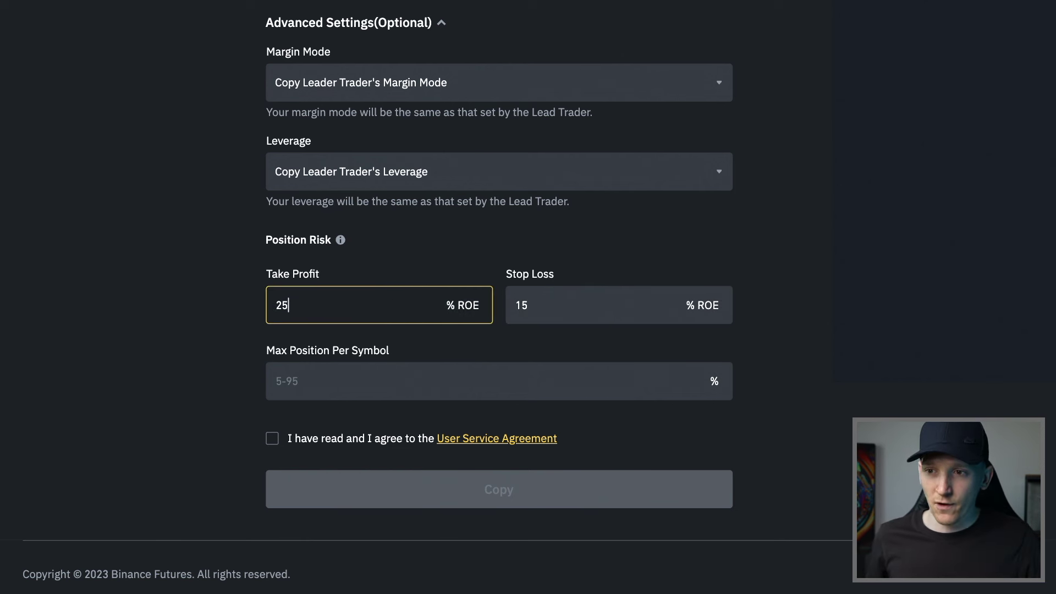
key("BackSpace")
key("BackSpace")
type("30")
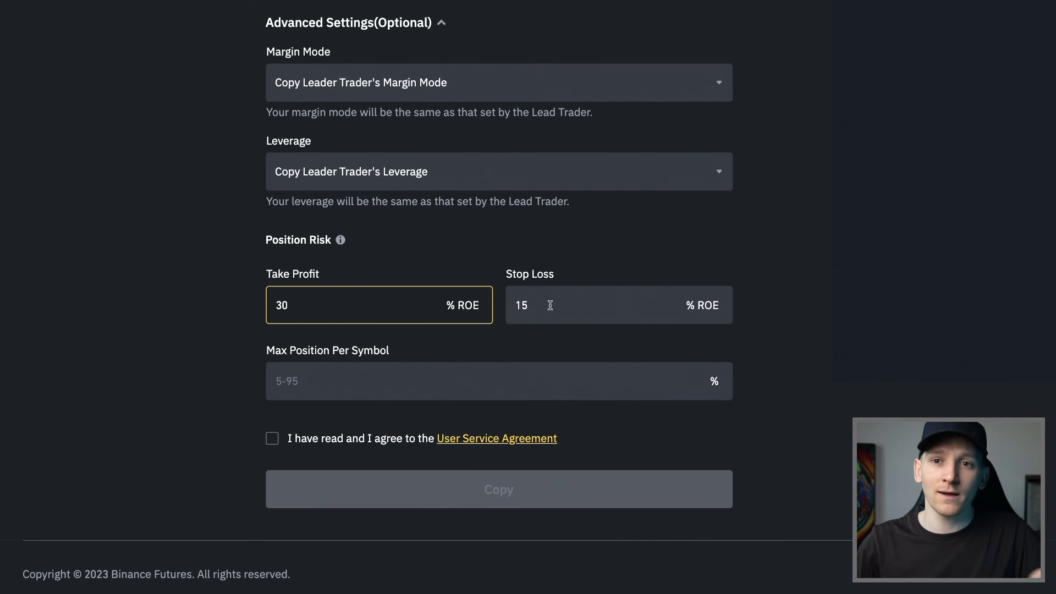
left_click(753, 306)
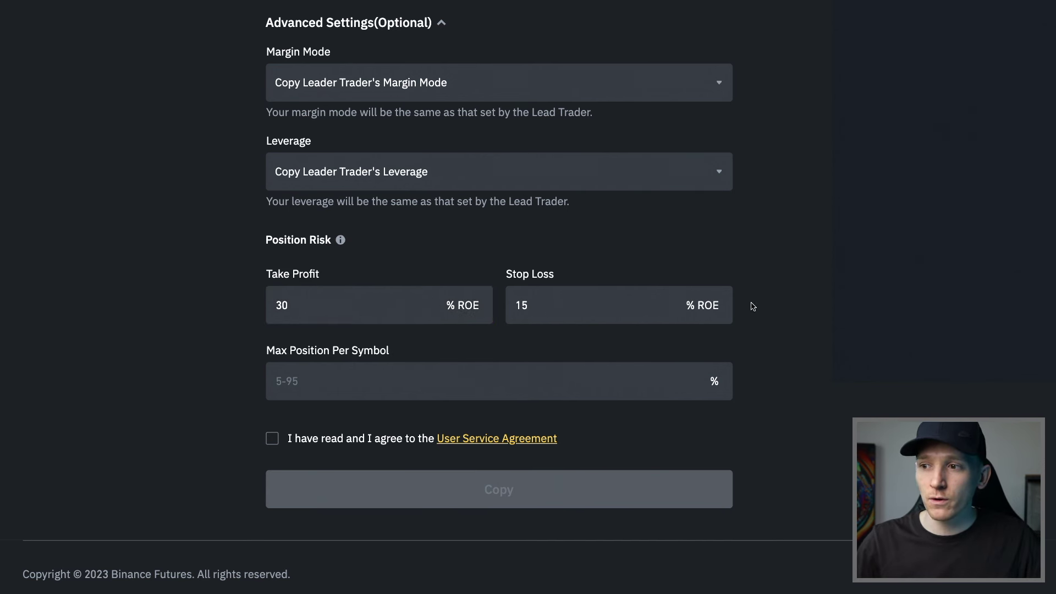
left_click(590, 307)
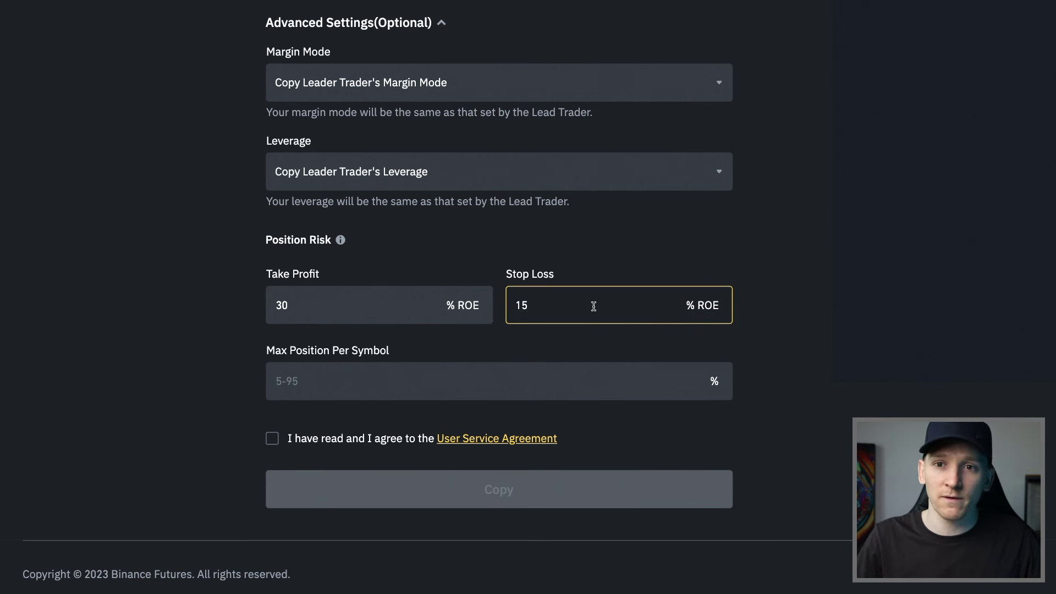
left_click(841, 231)
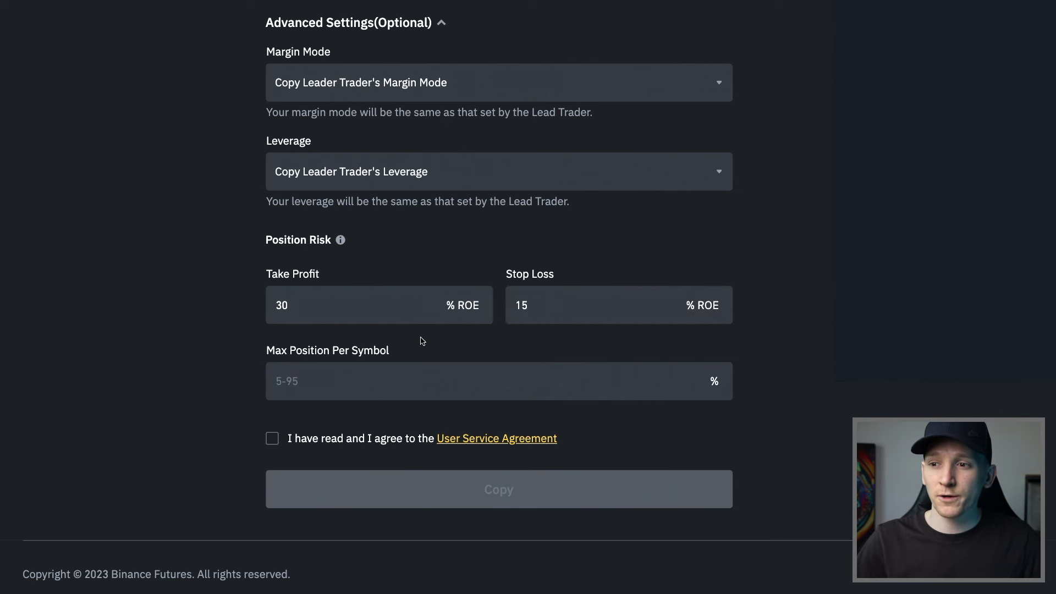
- Try 50% and 20% as the Max Position Per Symbol, and clear the field again
left_click(335, 386)
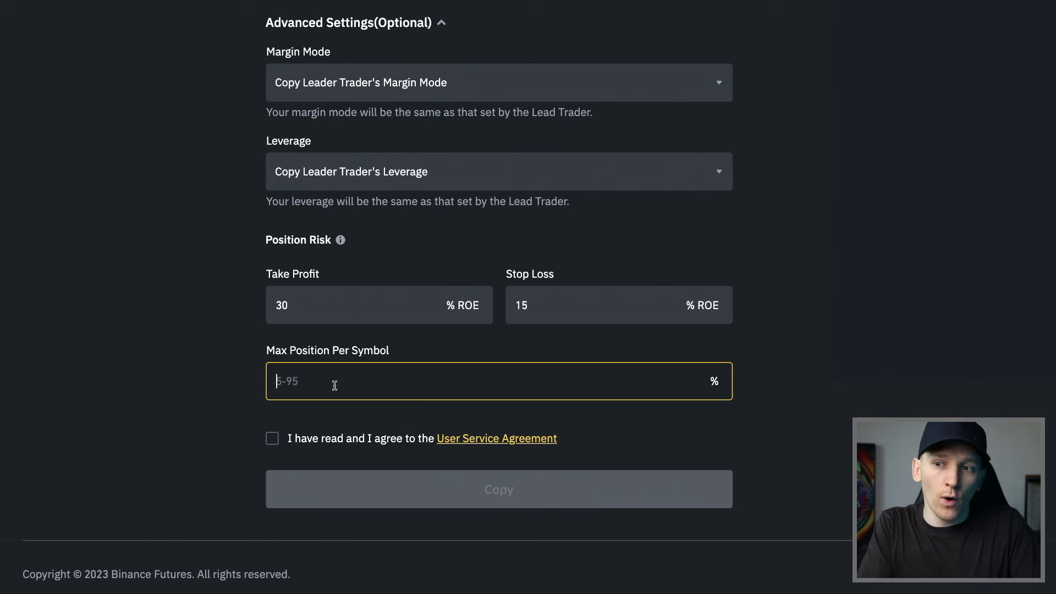
type("50")
key("BackSpace")
key("BackSpace")
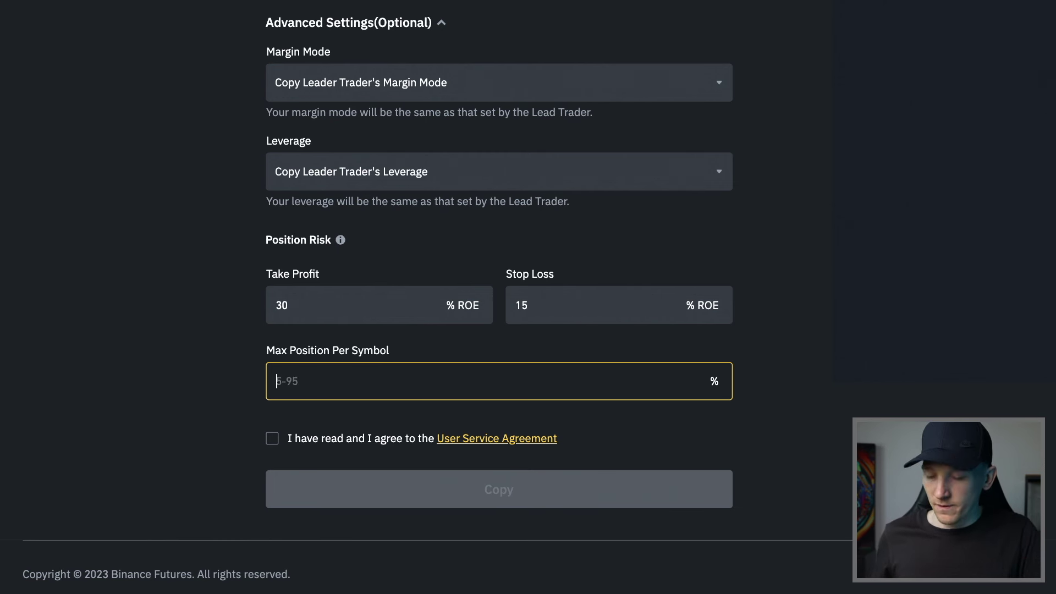
type("20")
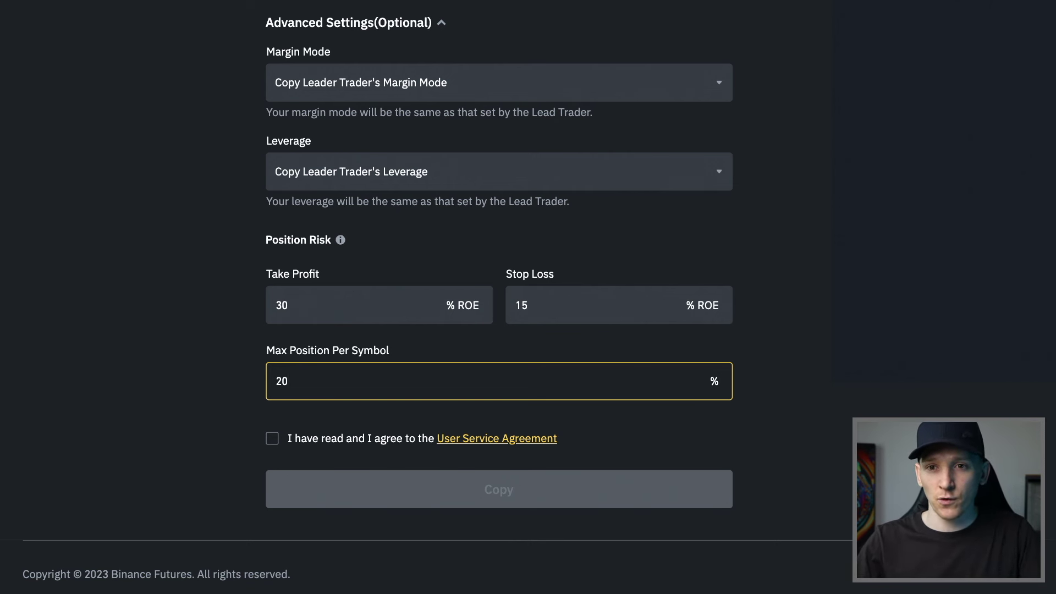
key("BackSpace")
key("BackSpace")
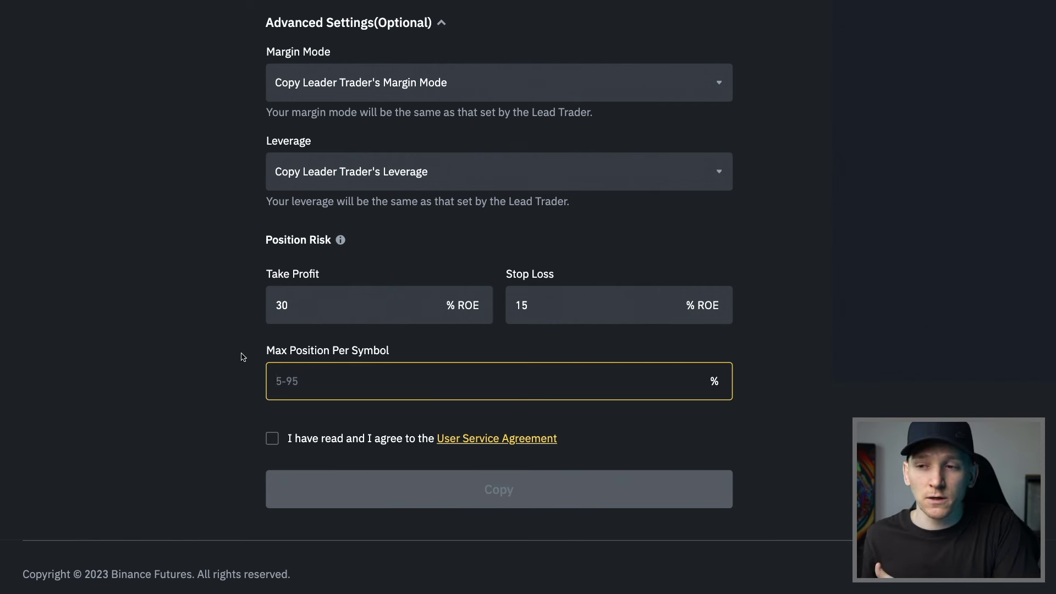
- Review the copy setup's cost per order, copy amount, total stop loss and advanced settings
scroll(231, 330, "up", 5)
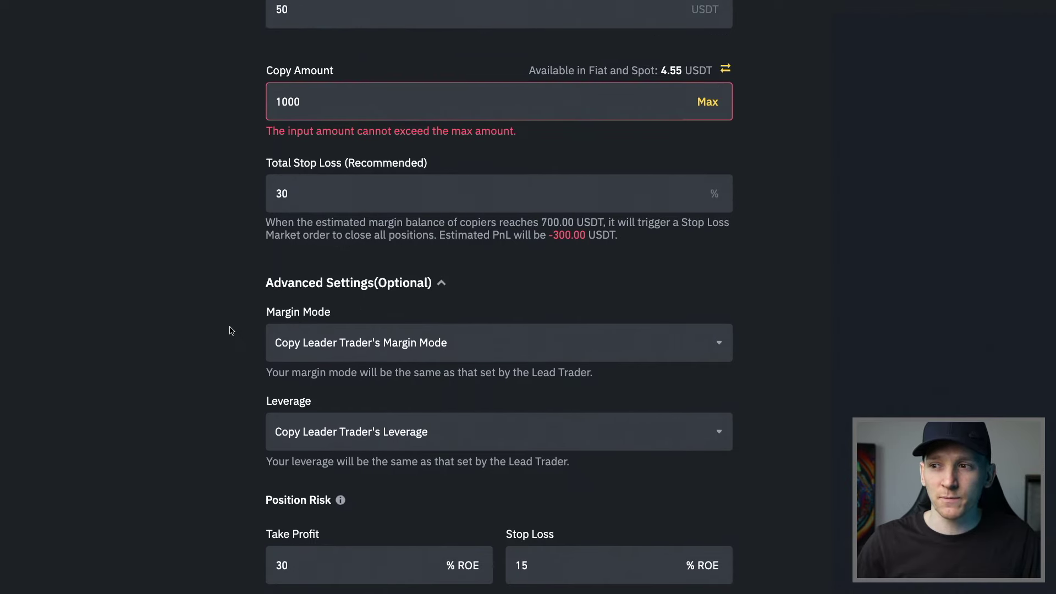
scroll(231, 331, "up", 2)
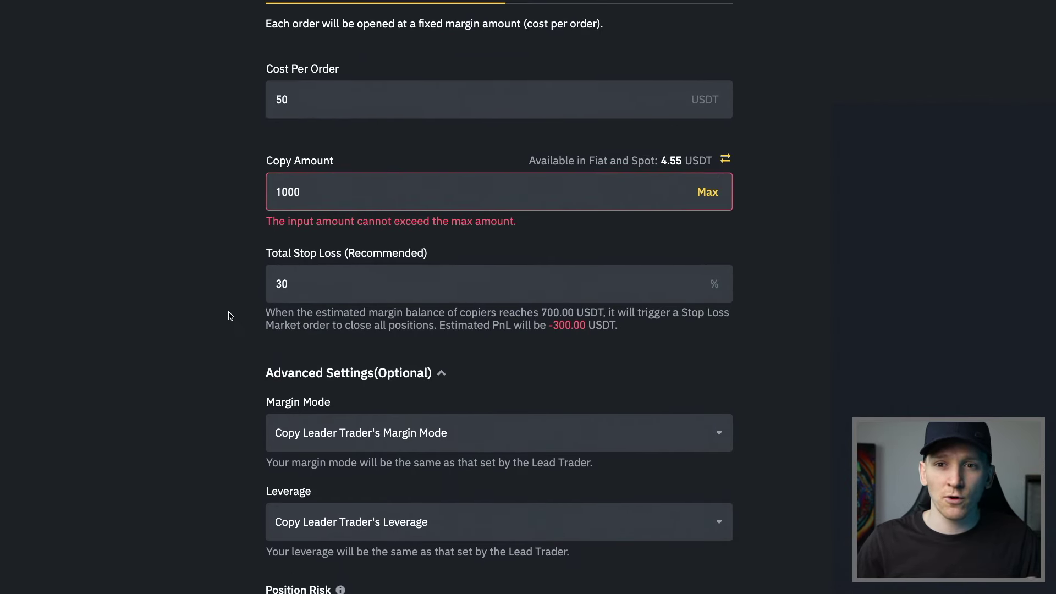
scroll(239, 286, "down", 1)
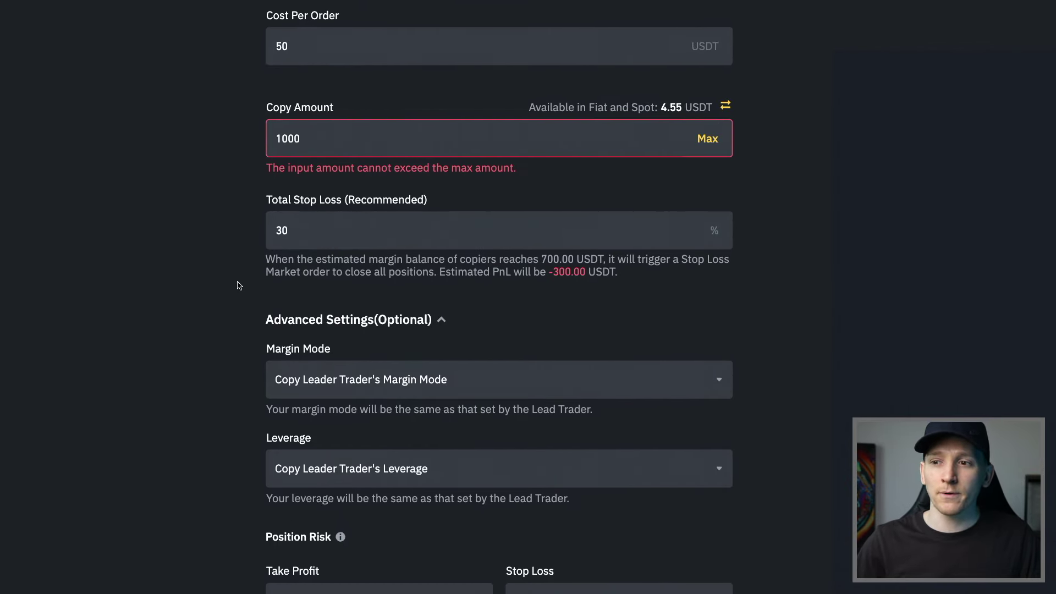
scroll(238, 285, "down", 3)
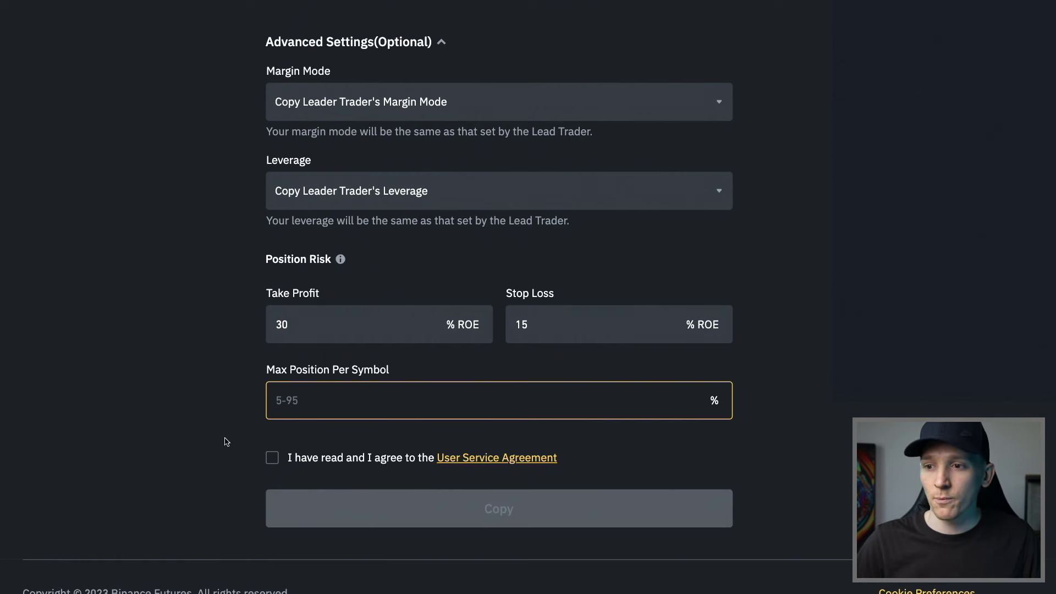
scroll(236, 373, "up", 6)
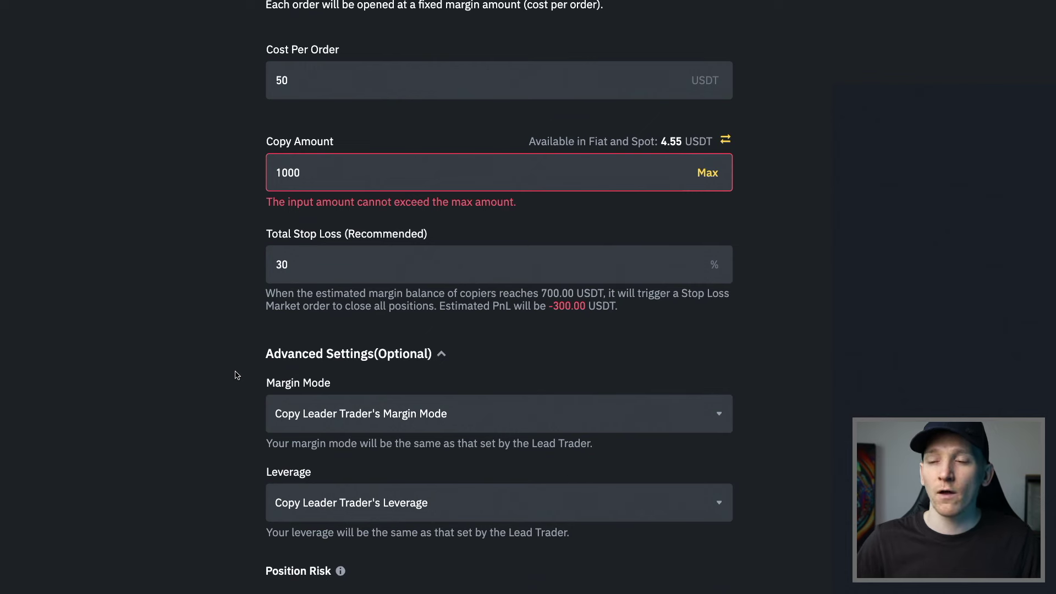
scroll(236, 374, "up", 2)
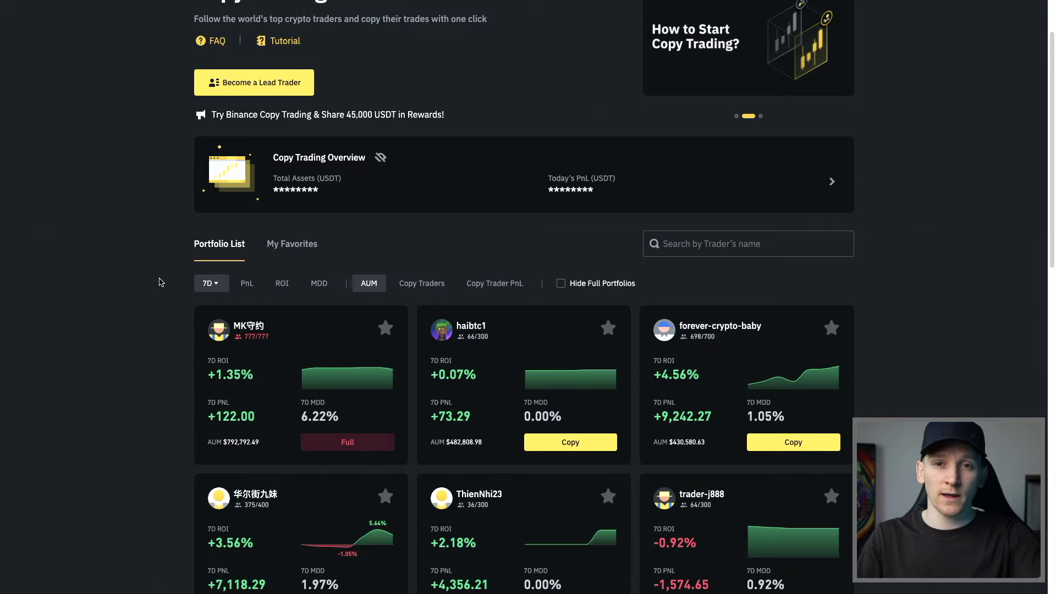
- Open the Copy Trading Overview from the portfolio list page and check its closed and ongoing portfolios
scroll(248, 264, "up", 1)
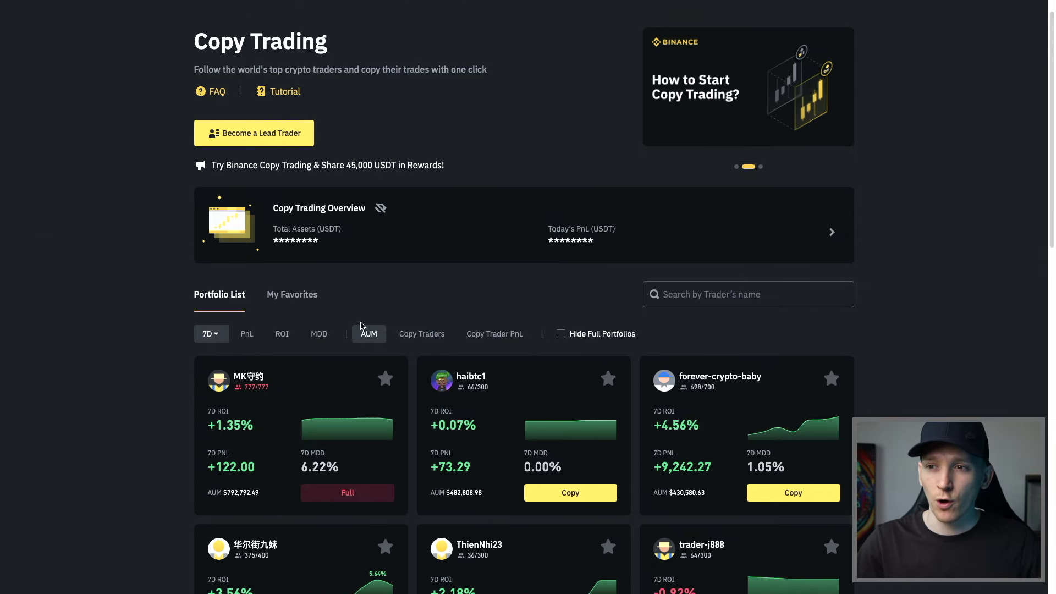
left_click(833, 234)
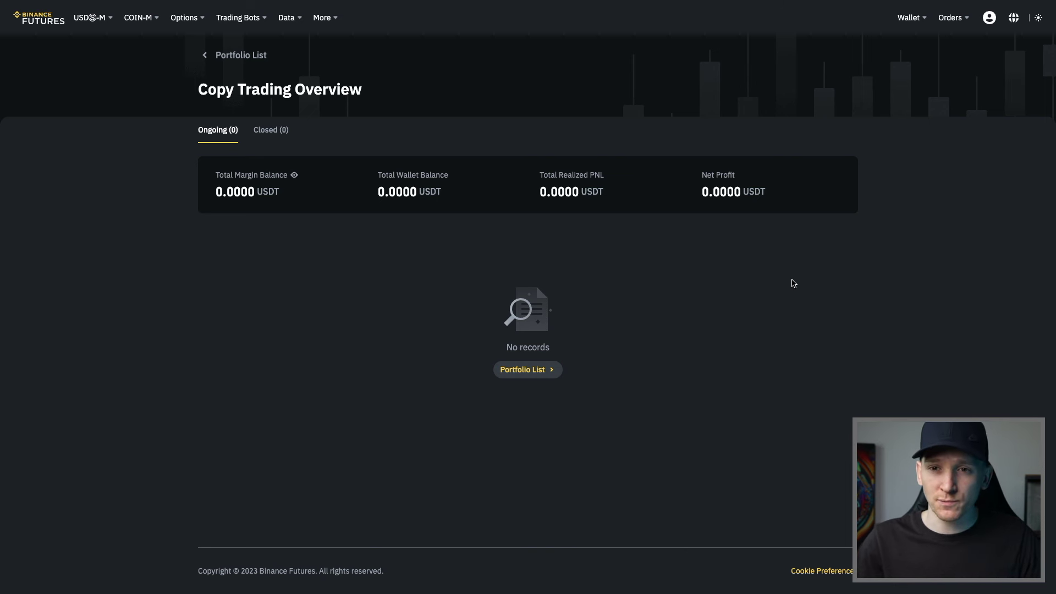
scroll(486, 311, "up", 1)
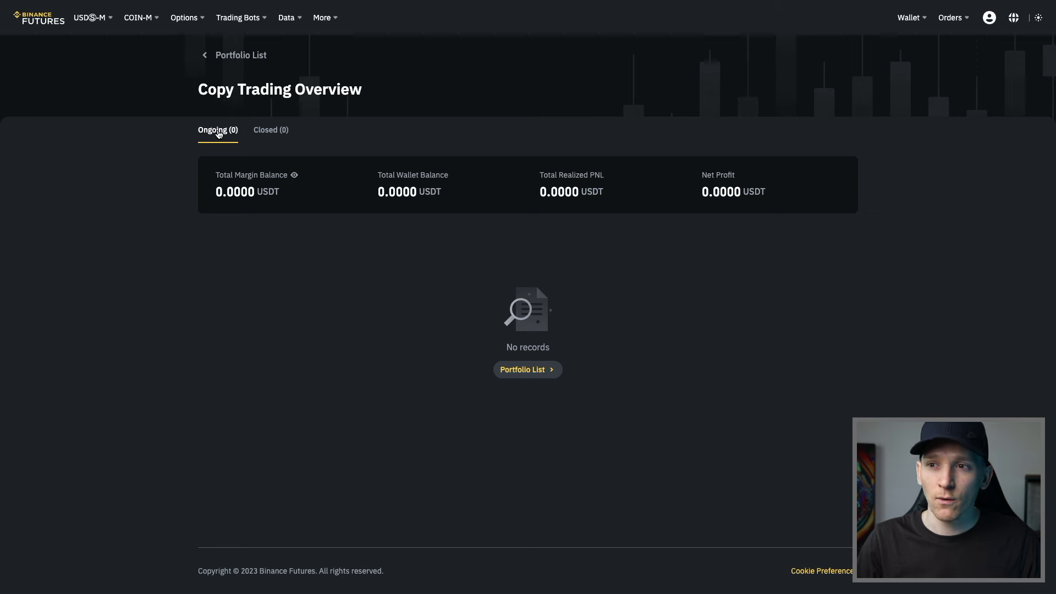
left_click(271, 130)
left_click(223, 131)
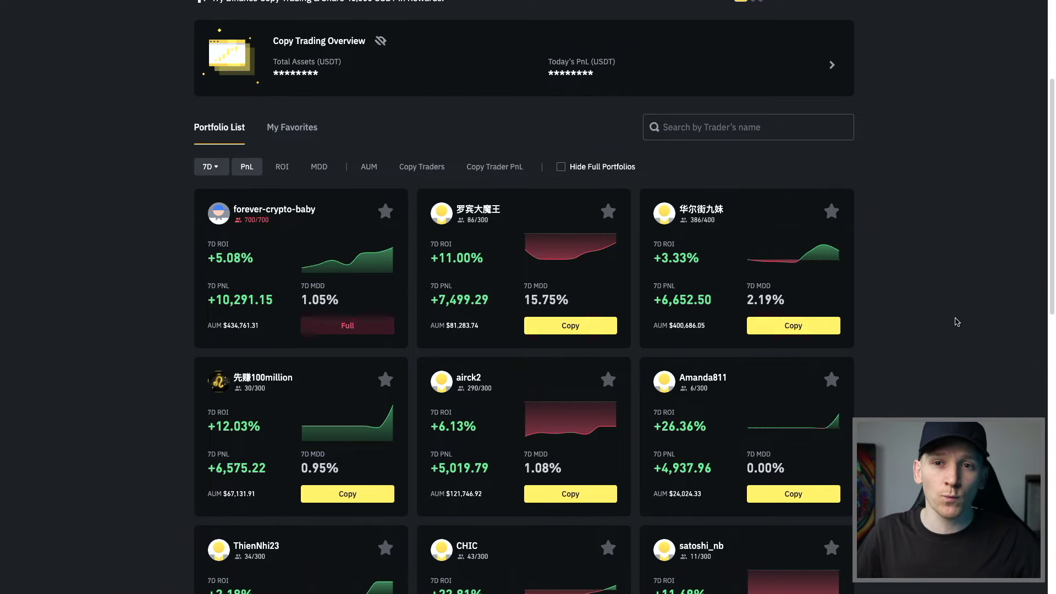
- Examine the lead traders' 7D ROI, PnL and MDD in the portfolio list sorted by PnL
scroll(958, 329, "down", 1)
scroll(958, 329, "down", 1)
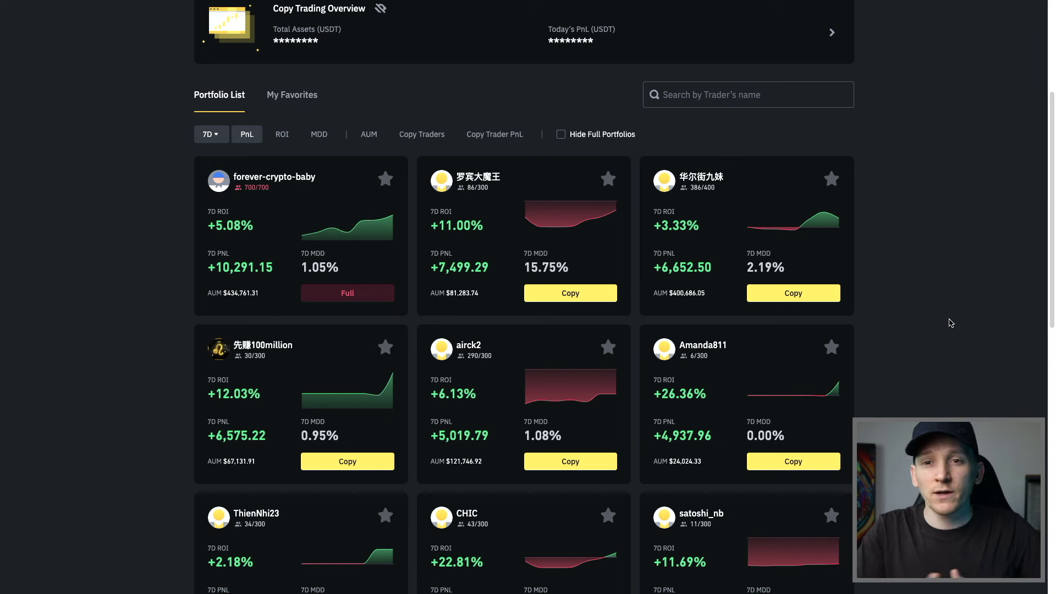
scroll(882, 253, "down", 1)
scroll(882, 252, "up", 2)
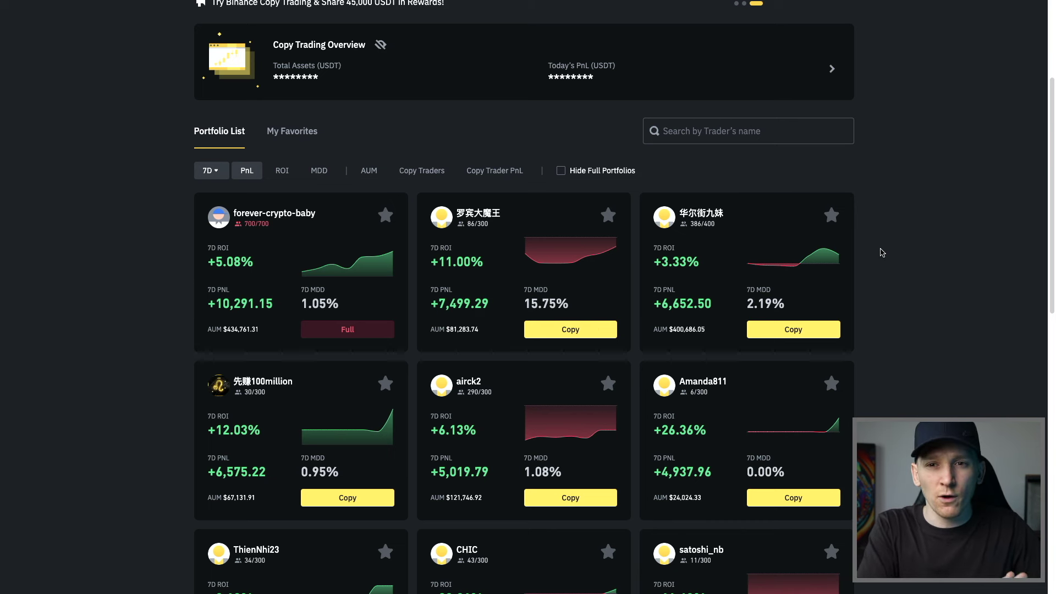
scroll(875, 251, "down", 1)
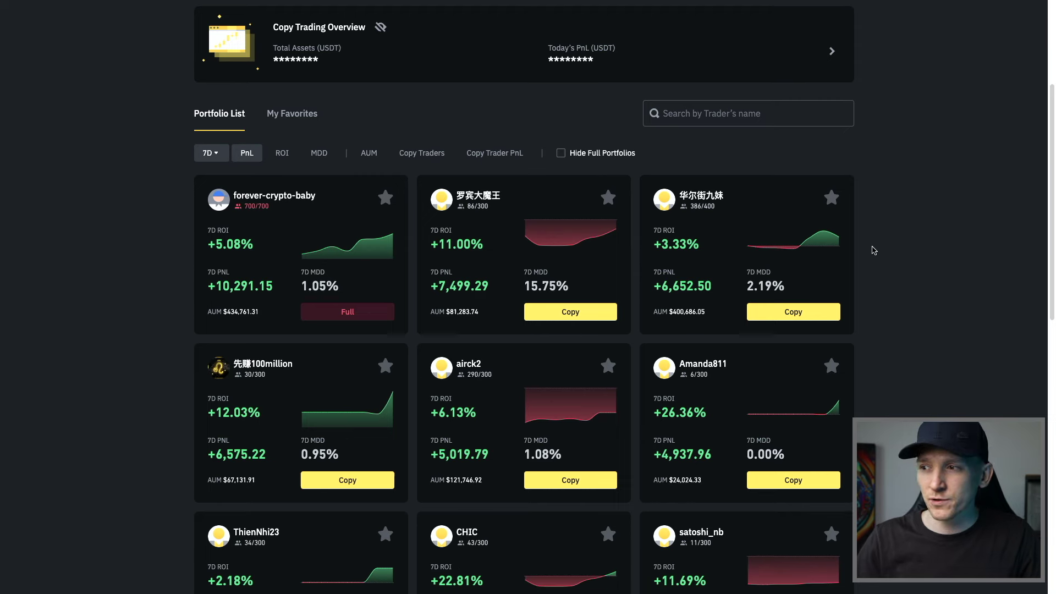
scroll(875, 250, "up", 3)
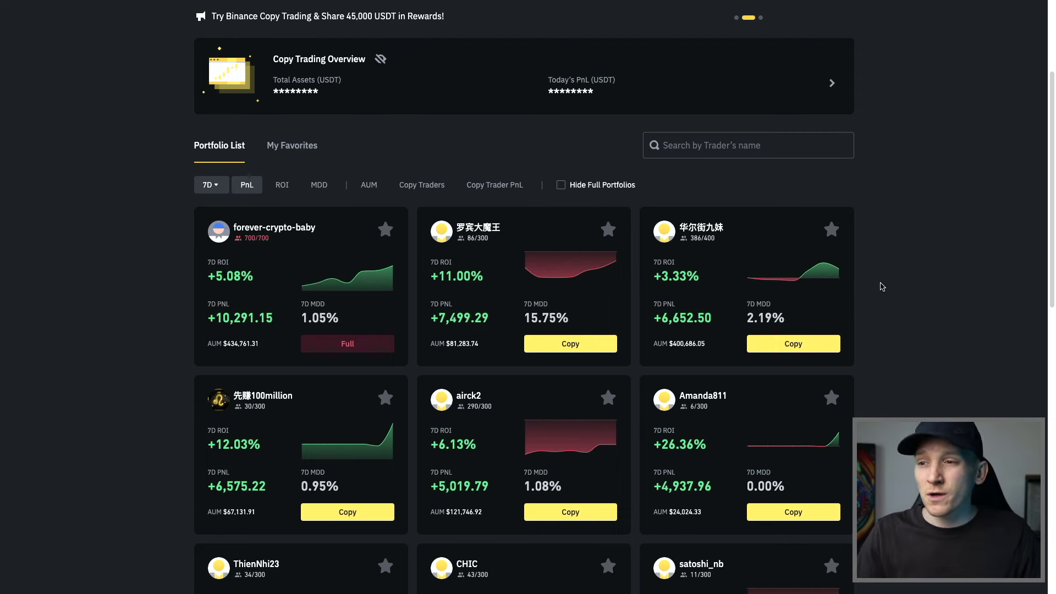
scroll(880, 284, "down", 3)
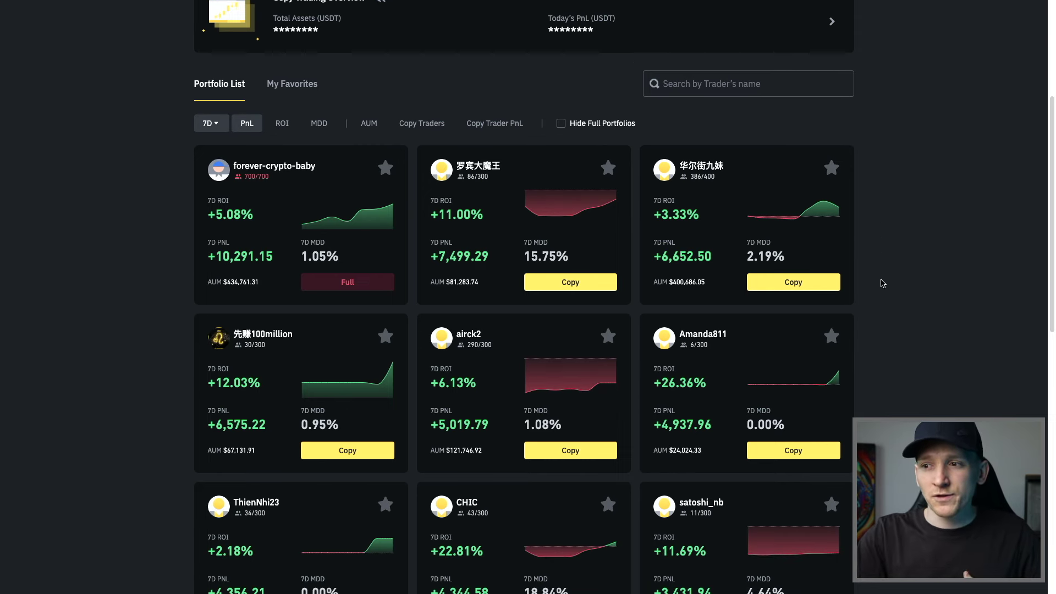
scroll(879, 263, "down", 1)
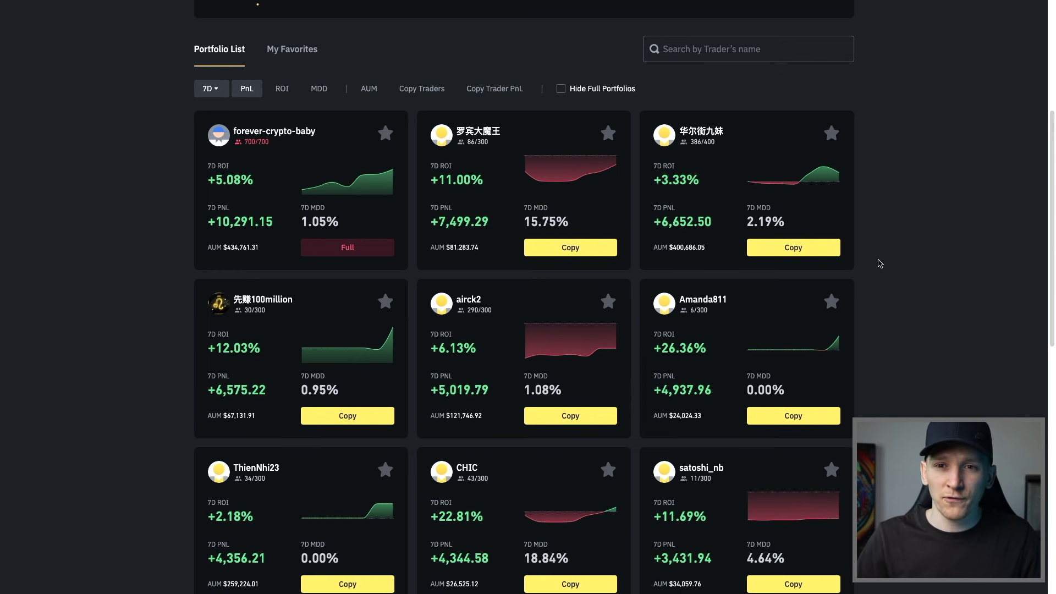
scroll(895, 246, "down", 1)
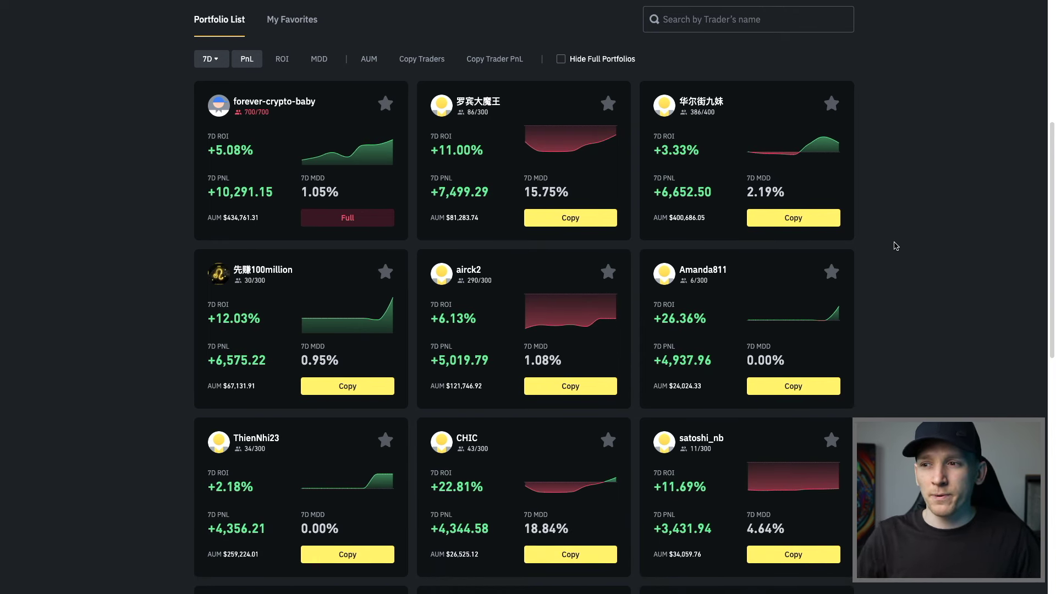
scroll(925, 250, "up", 1)
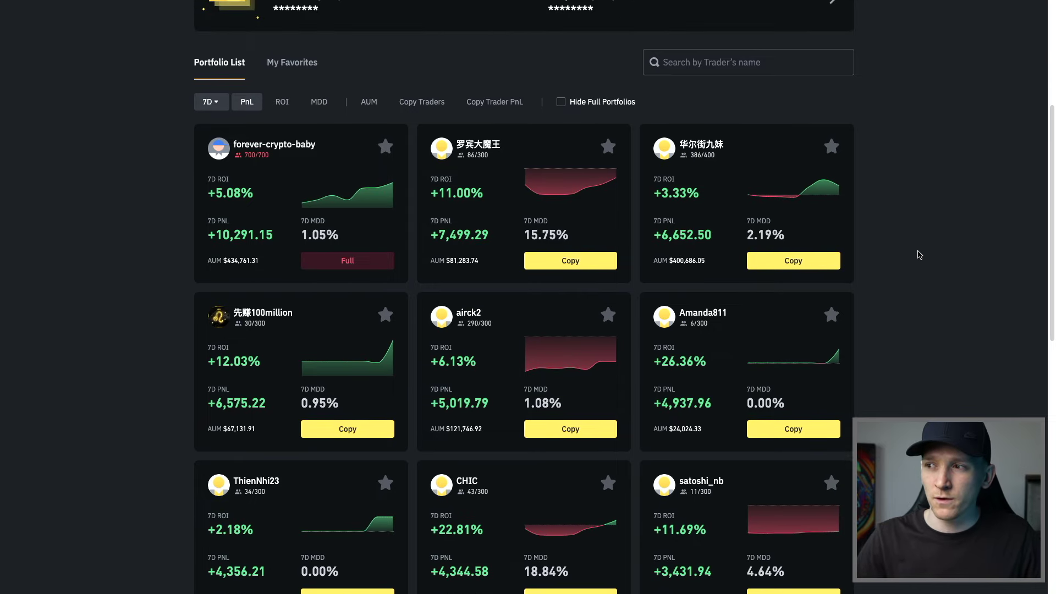
scroll(897, 271, "up", 1)
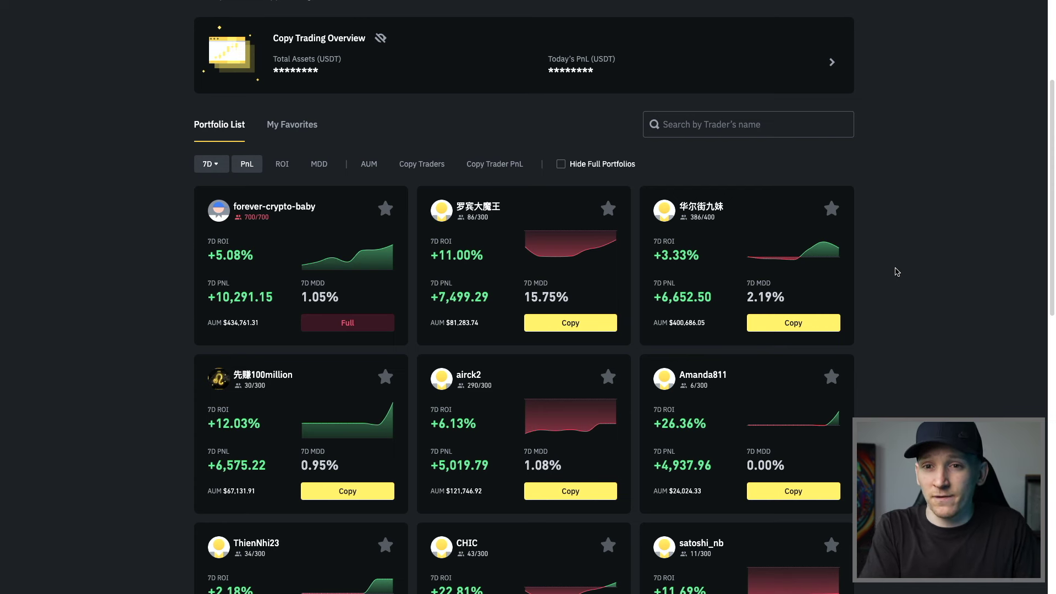
scroll(898, 264, "down", 1)
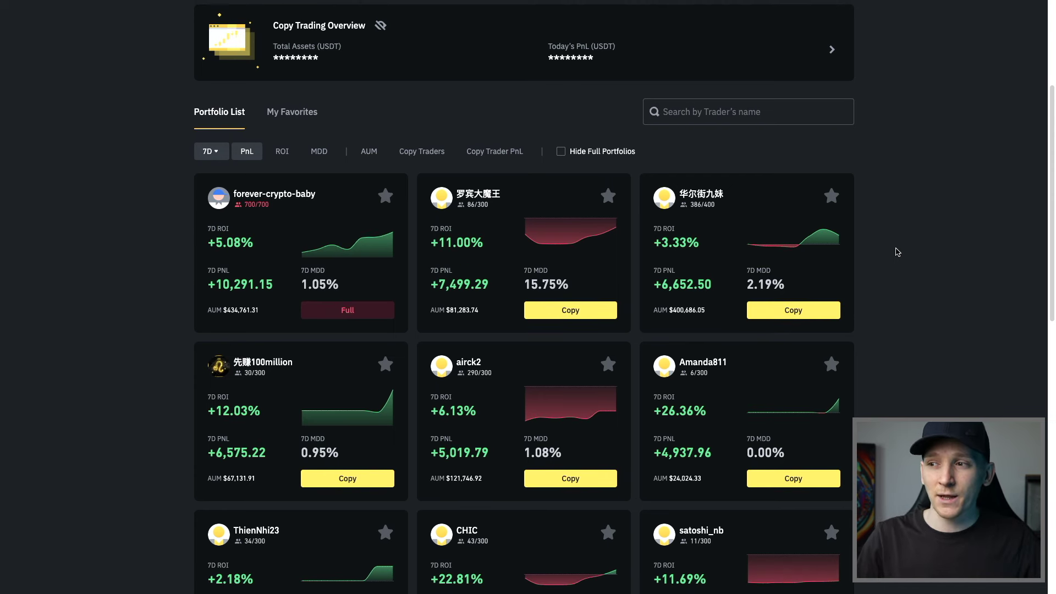